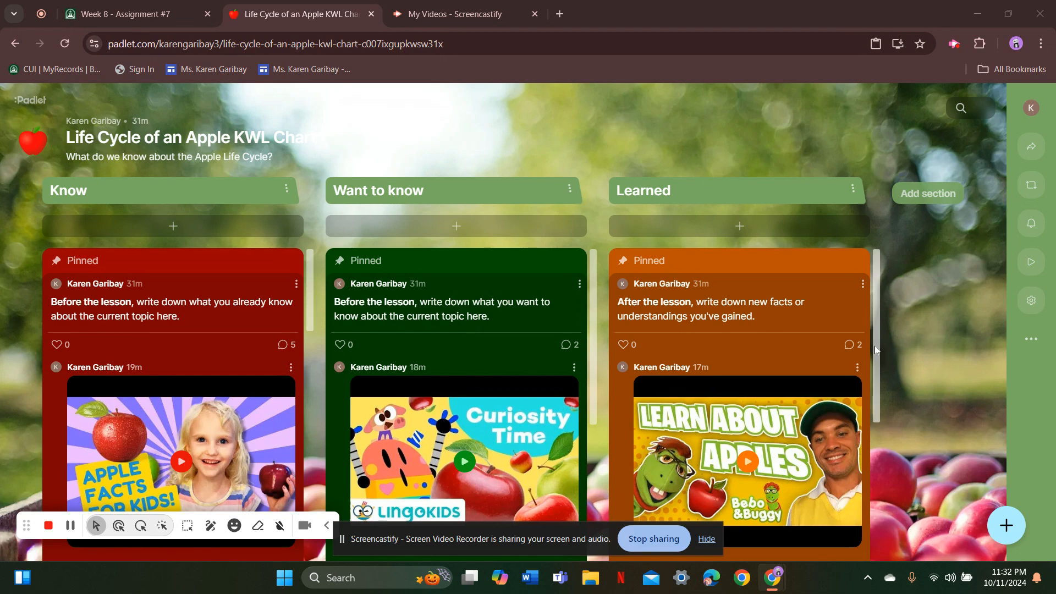
{"action": "mouse_move", "coordinate": [310, 269]}
{"action": "left_mouse_down"}
{"action": "mouse_move", "coordinate": [309, 459]}
{"action": "mouse_move", "coordinate": [327, 291]}
{"action": "mouse_move", "coordinate": [318, 263]}
{"action": "left_mouse_up"}
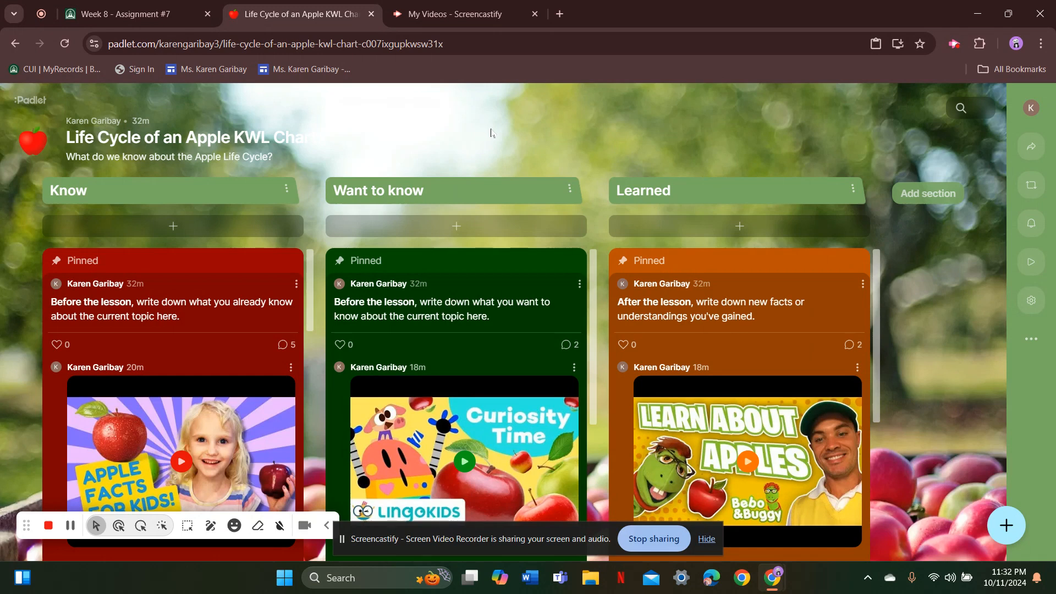
{"action": "left_click", "coordinate": [287, 190]}
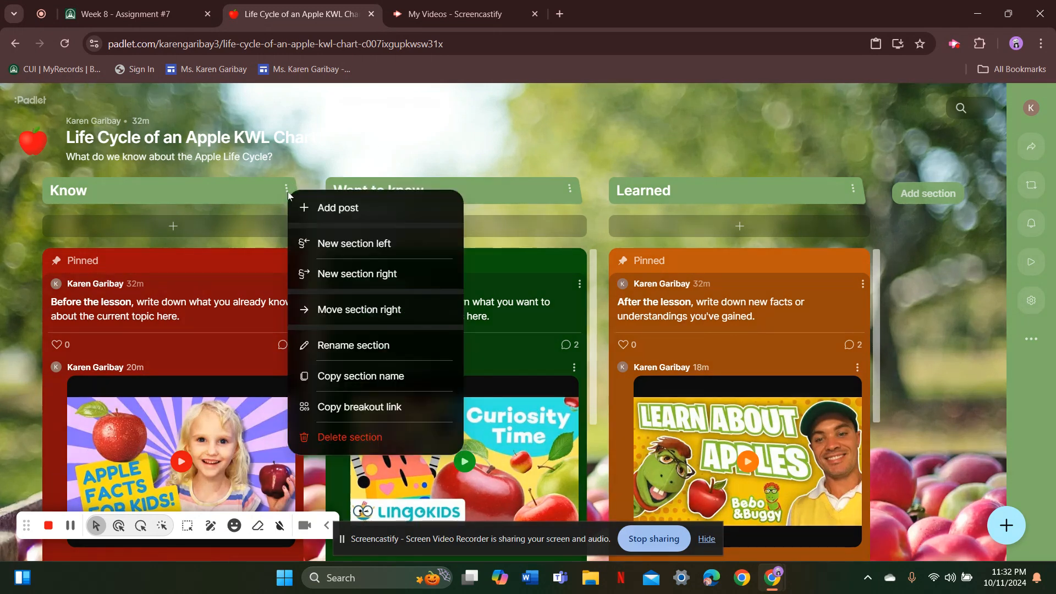
{"action": "left_click", "coordinate": [309, 181]}
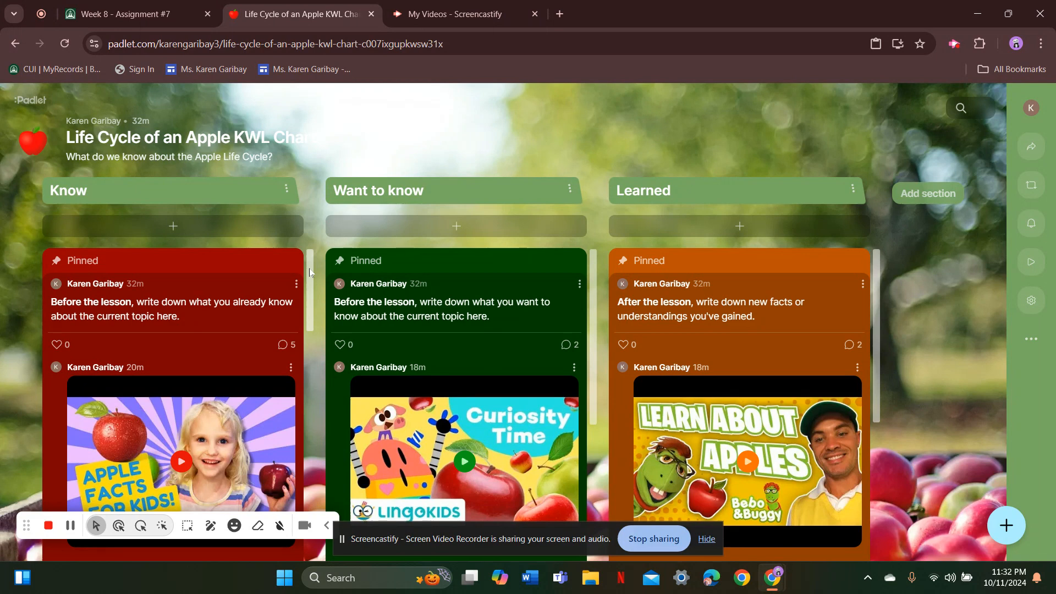
{"action": "scroll", "coordinate": [309, 272], "scroll_direction": "down", "scroll_amount": 1}
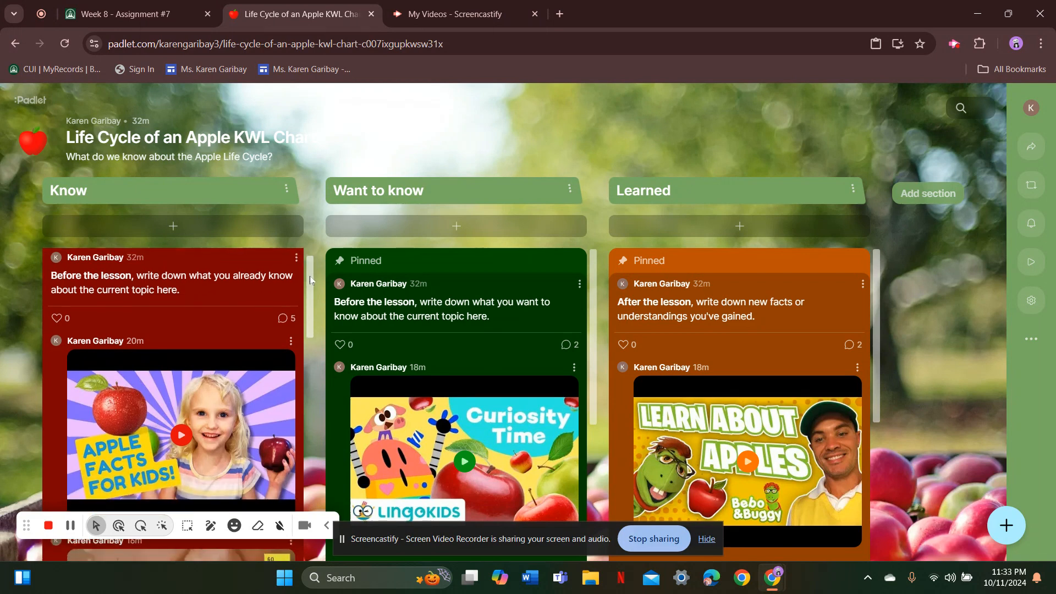
{"action": "scroll", "coordinate": [310, 272], "scroll_direction": "up", "scroll_amount": 1}
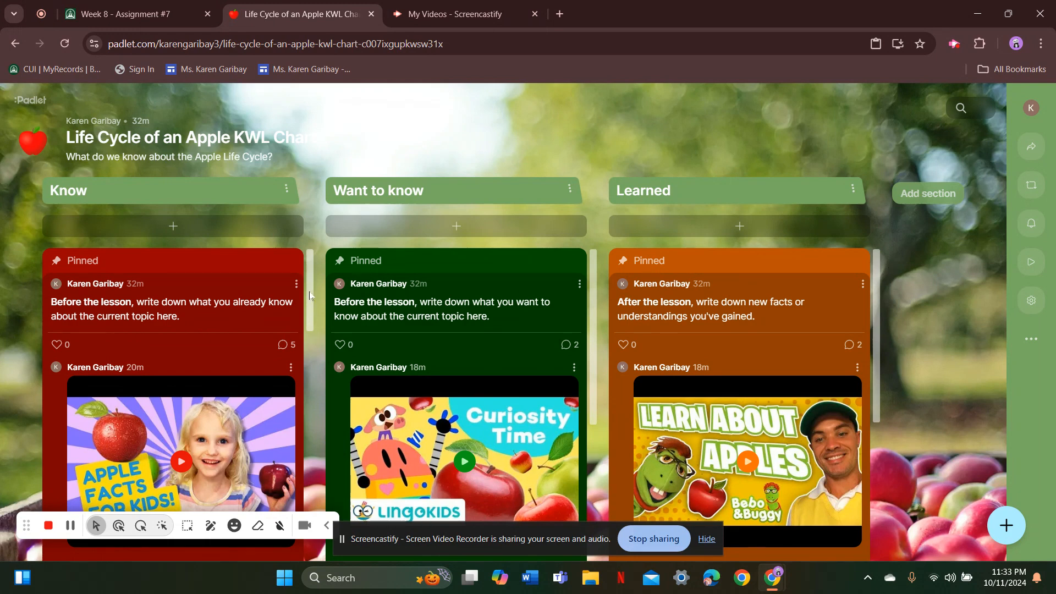
Collapse the recording toolbar and hide the screen-sharing notice so the end of the Know section is uncovered
{"action": "left_click_drag", "start_coordinate": [310, 307], "coordinate": [309, 537]}
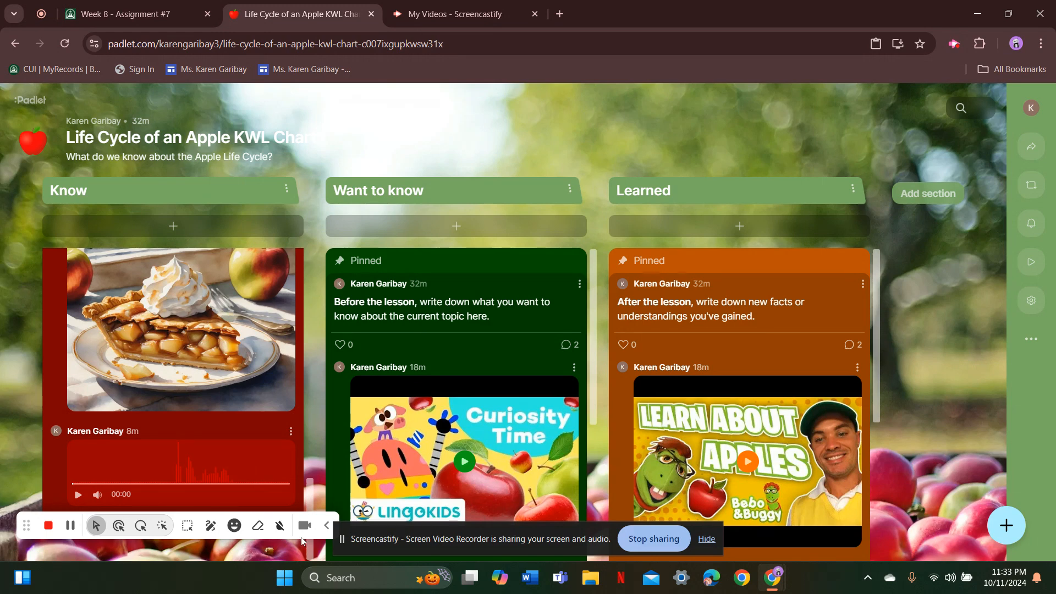
{"action": "left_click", "coordinate": [327, 525]}
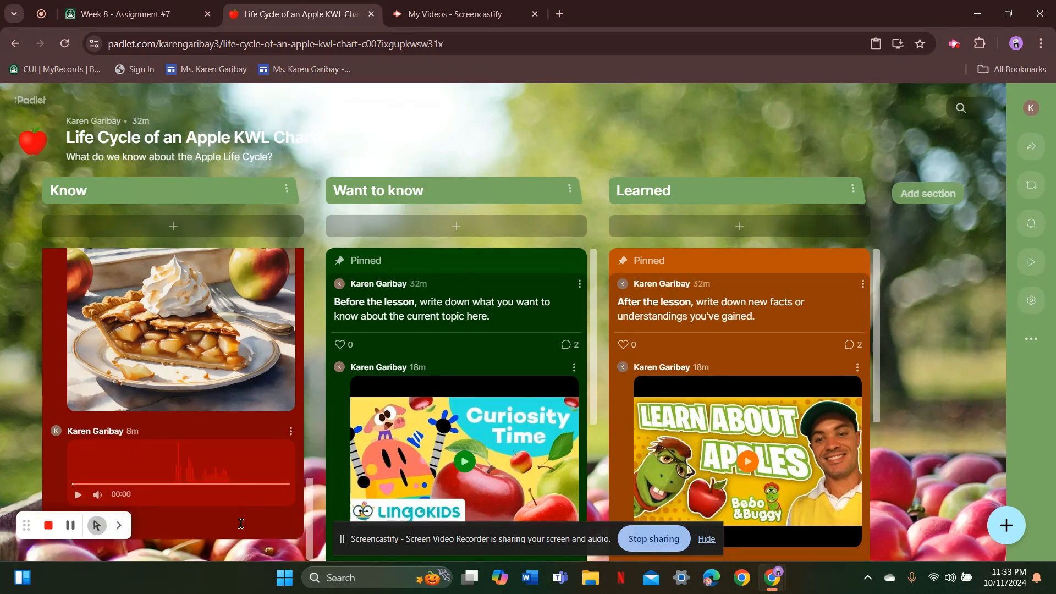
{"action": "left_click", "coordinate": [705, 537]}
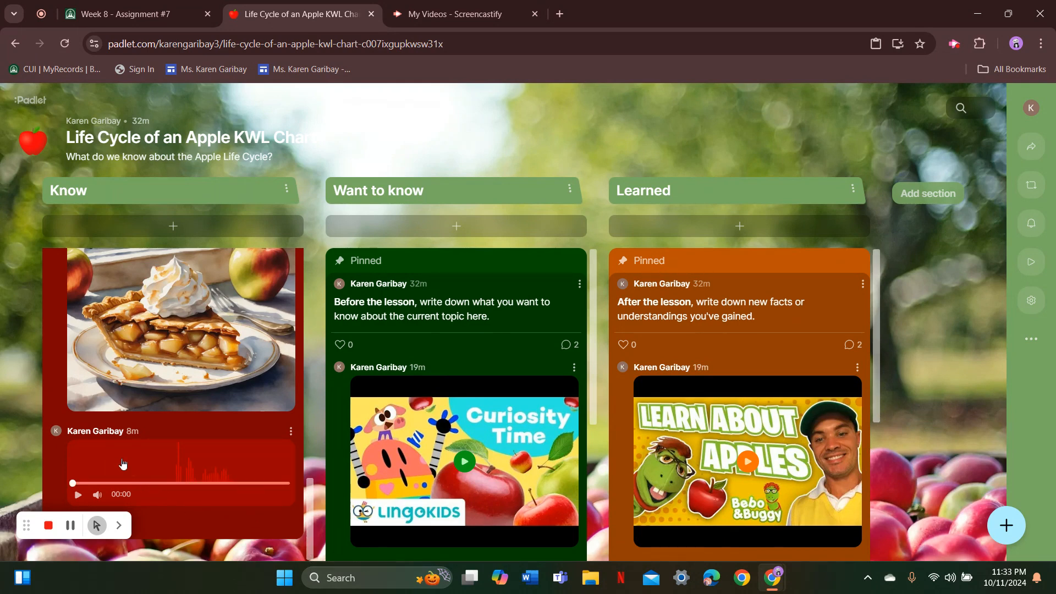
Review the video, GIF, drawing and pie image comments on the pinned Know post, and play its audio comment
{"action": "scroll", "coordinate": [310, 431], "scroll_direction": "up", "scroll_amount": 5}
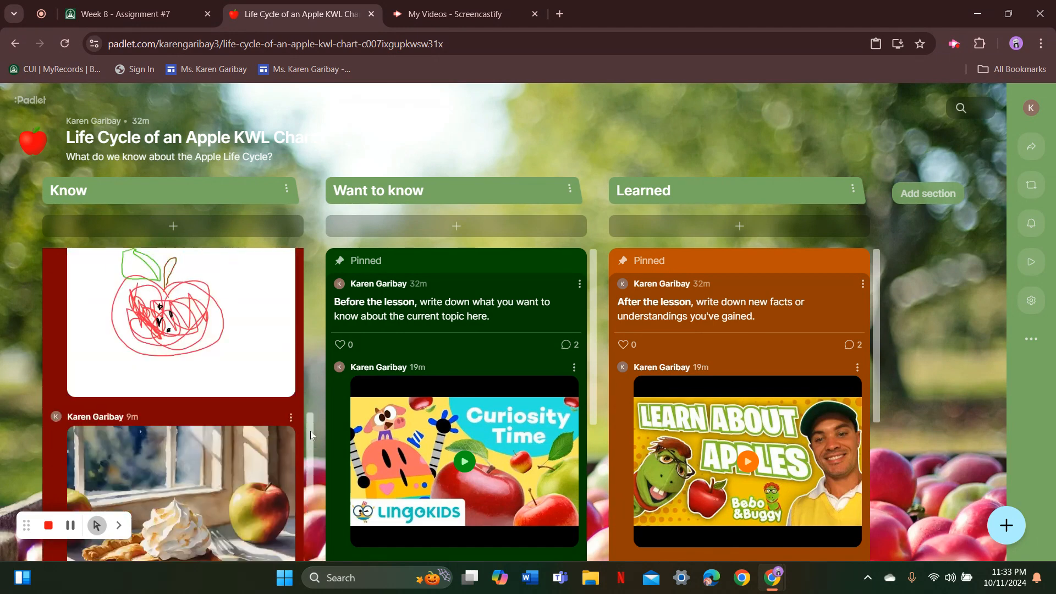
{"action": "scroll", "coordinate": [319, 399], "scroll_direction": "up", "scroll_amount": 6}
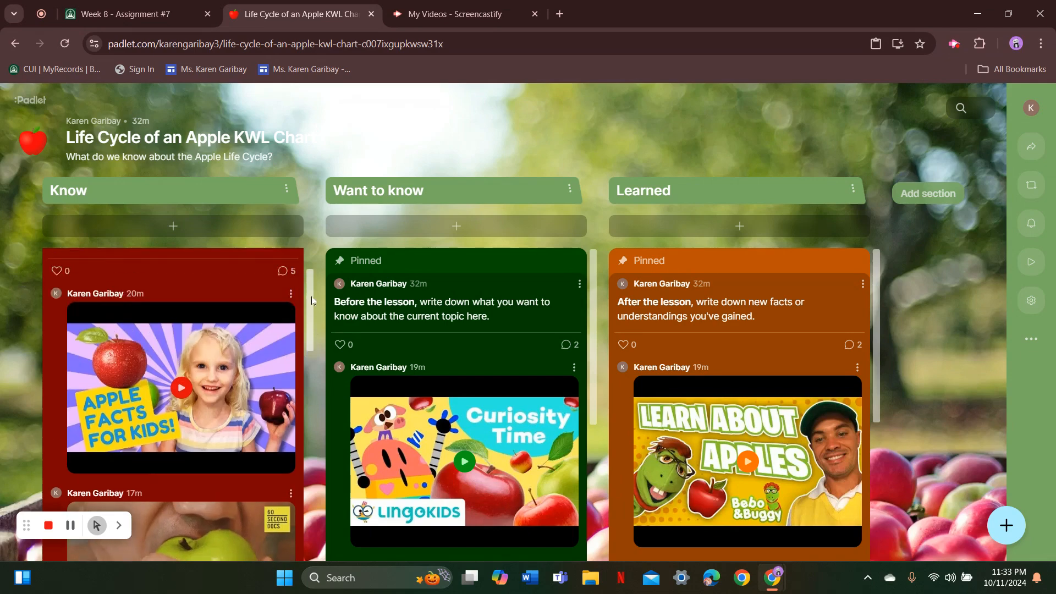
{"action": "mouse_move", "coordinate": [310, 308]}
{"action": "left_mouse_down"}
{"action": "mouse_move", "coordinate": [313, 348]}
{"action": "mouse_move", "coordinate": [311, 276]}
{"action": "mouse_move", "coordinate": [311, 310]}
{"action": "left_mouse_up"}
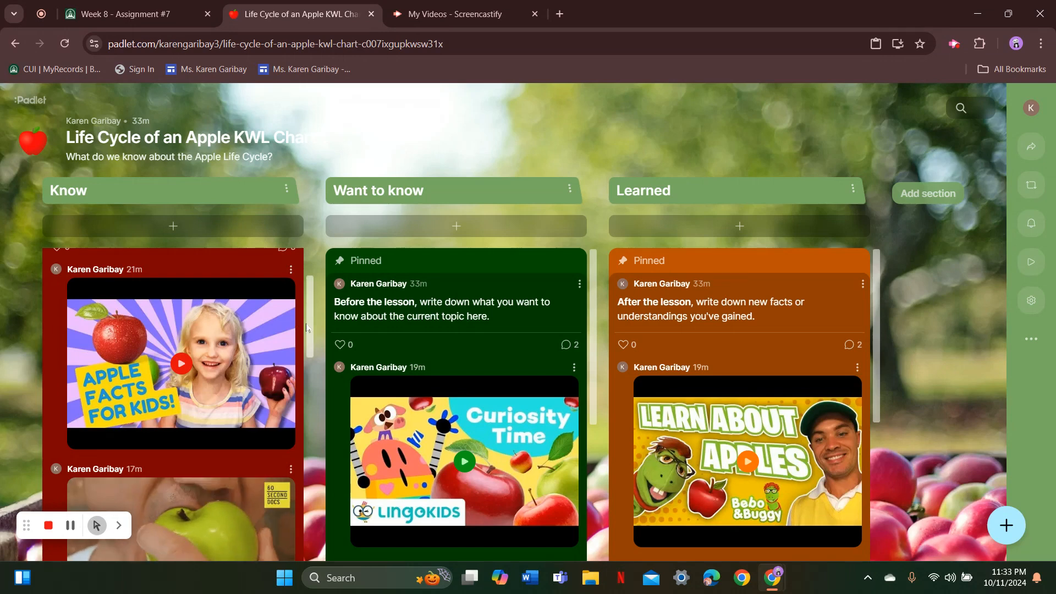
{"action": "left_click_drag", "start_coordinate": [309, 327], "coordinate": [315, 382]}
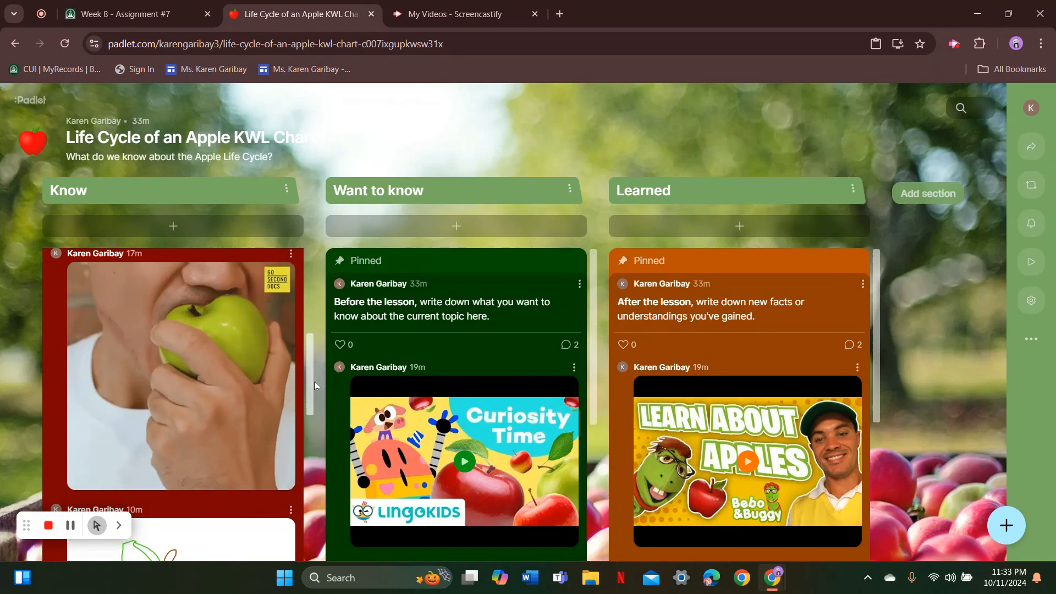
{"action": "mouse_move", "coordinate": [315, 382]}
{"action": "left_mouse_down"}
{"action": "mouse_move", "coordinate": [307, 387]}
{"action": "mouse_move", "coordinate": [312, 375]}
{"action": "left_mouse_up"}
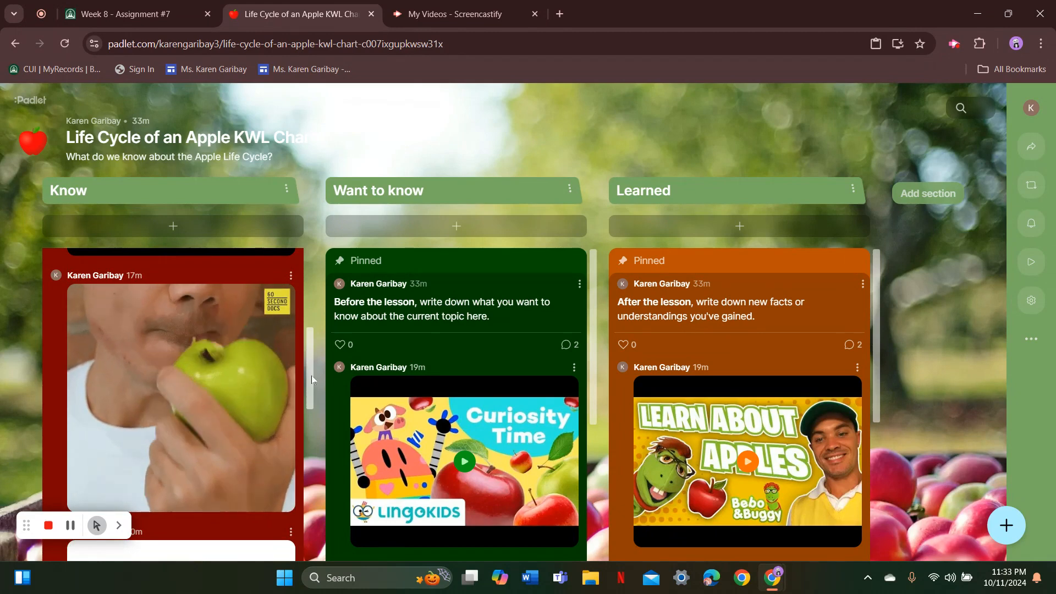
{"action": "left_click_drag", "start_coordinate": [311, 375], "coordinate": [316, 444]}
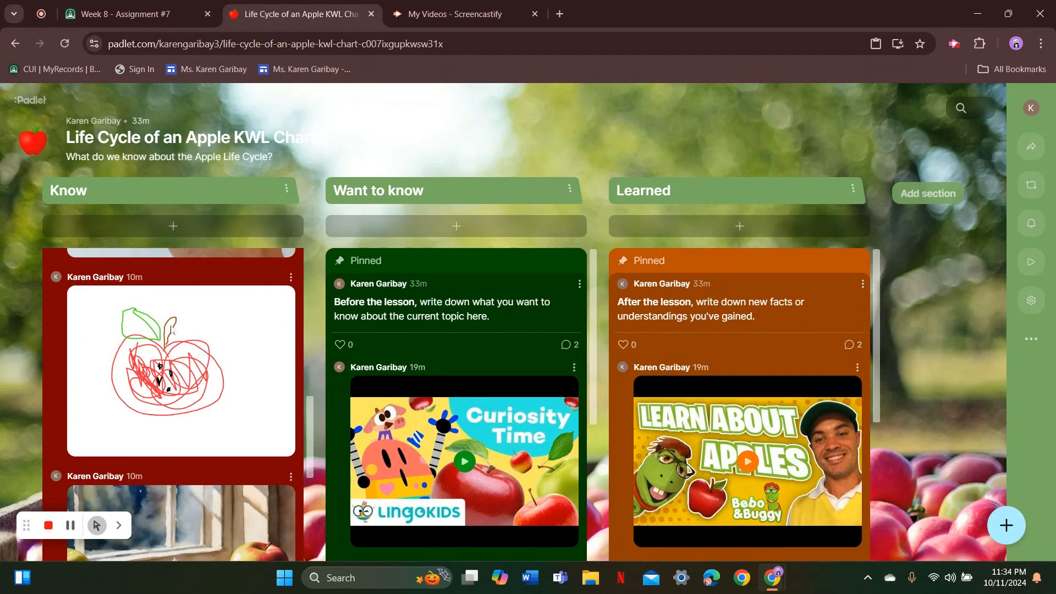
{"action": "left_click_drag", "start_coordinate": [307, 425], "coordinate": [316, 476]}
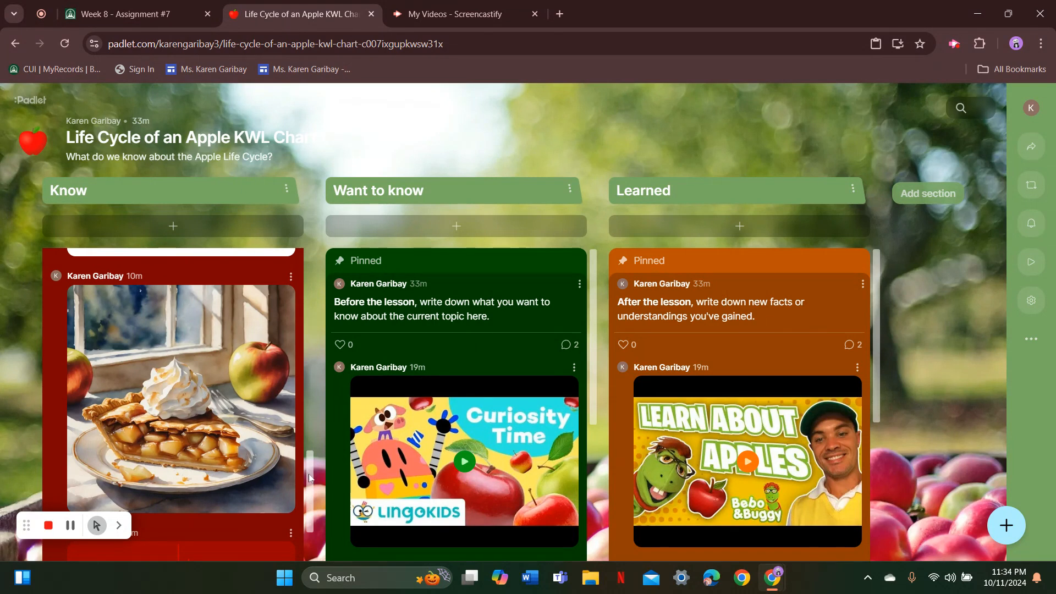
{"action": "mouse_move", "coordinate": [308, 474]}
{"action": "left_mouse_down"}
{"action": "mouse_move", "coordinate": [316, 488]}
{"action": "mouse_move", "coordinate": [311, 461]}
{"action": "left_mouse_up"}
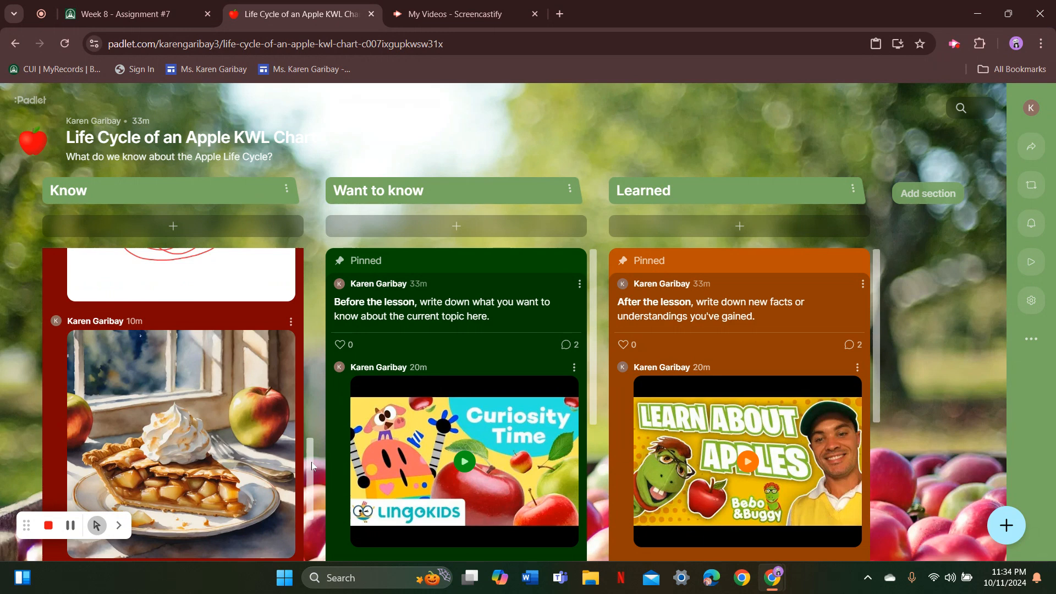
{"action": "left_click_drag", "start_coordinate": [311, 462], "coordinate": [312, 509]}
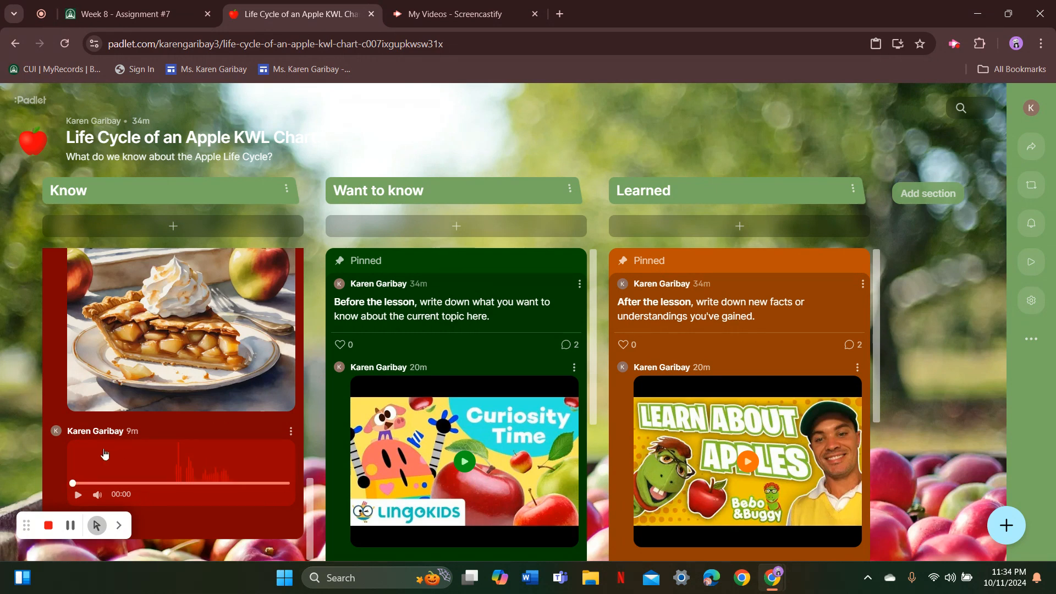
{"action": "left_click", "coordinate": [77, 495]}
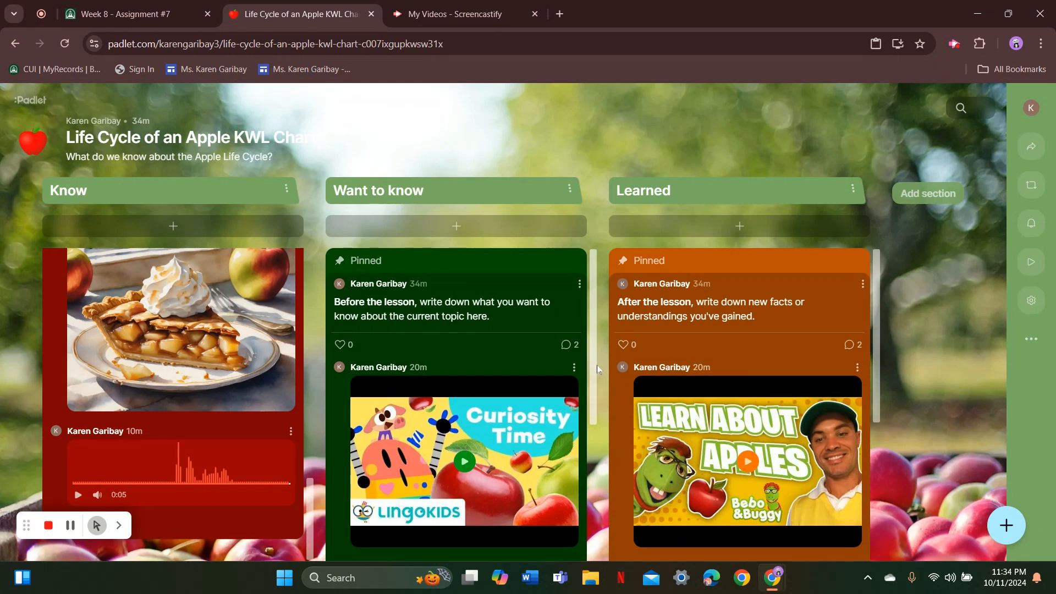
Generate an AI image from "apples from trees" and attach the realistic red apple branches picture to a new comment on the Want to know post
{"action": "scroll", "coordinate": [598, 366], "scroll_direction": "down", "scroll_amount": 3}
{"action": "scroll", "coordinate": [600, 358], "scroll_direction": "up", "scroll_amount": 3}
{"action": "scroll", "coordinate": [598, 357], "scroll_direction": "down", "scroll_amount": 5}
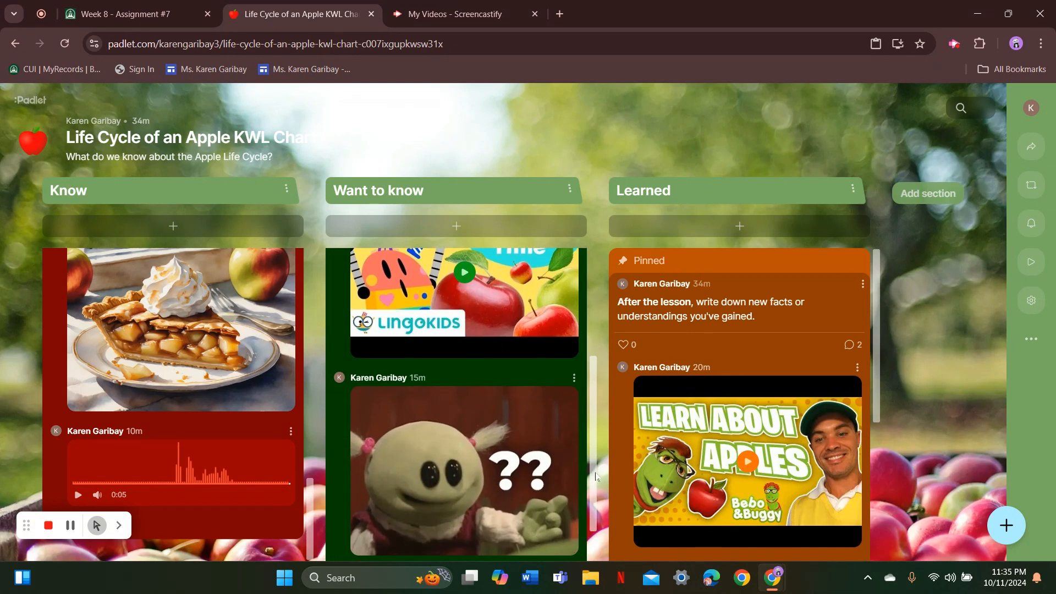
{"action": "scroll", "coordinate": [592, 511], "scroll_direction": "down", "scroll_amount": 1}
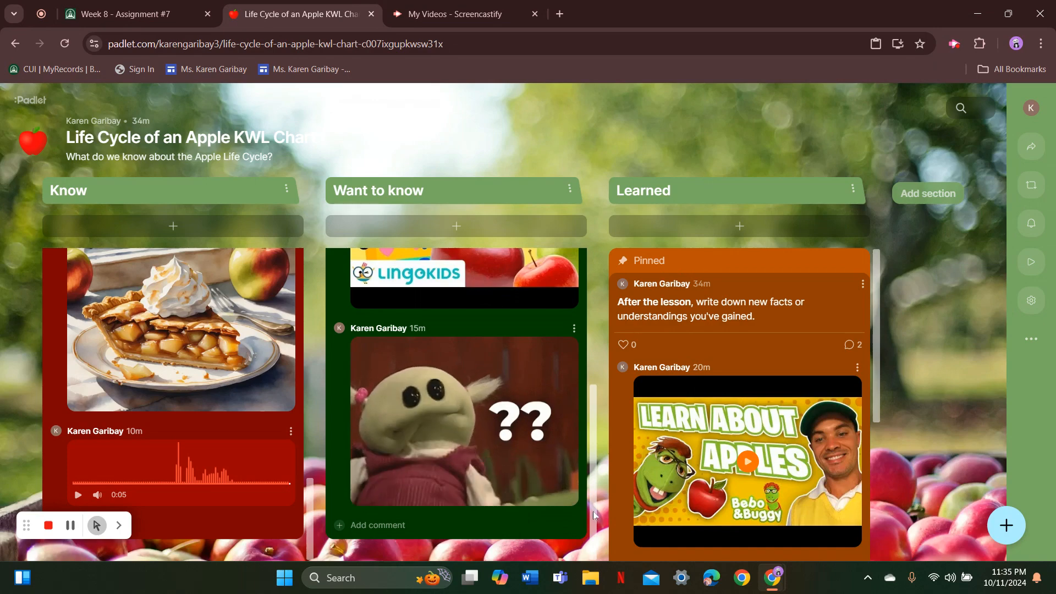
{"action": "left_click", "coordinate": [342, 529]}
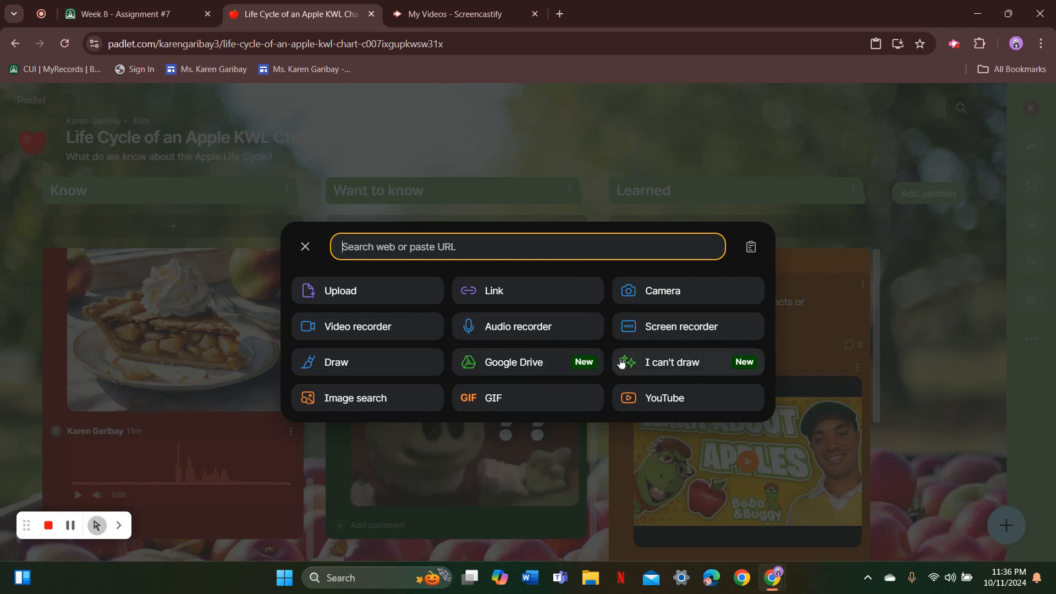
{"action": "left_click", "coordinate": [689, 362]}
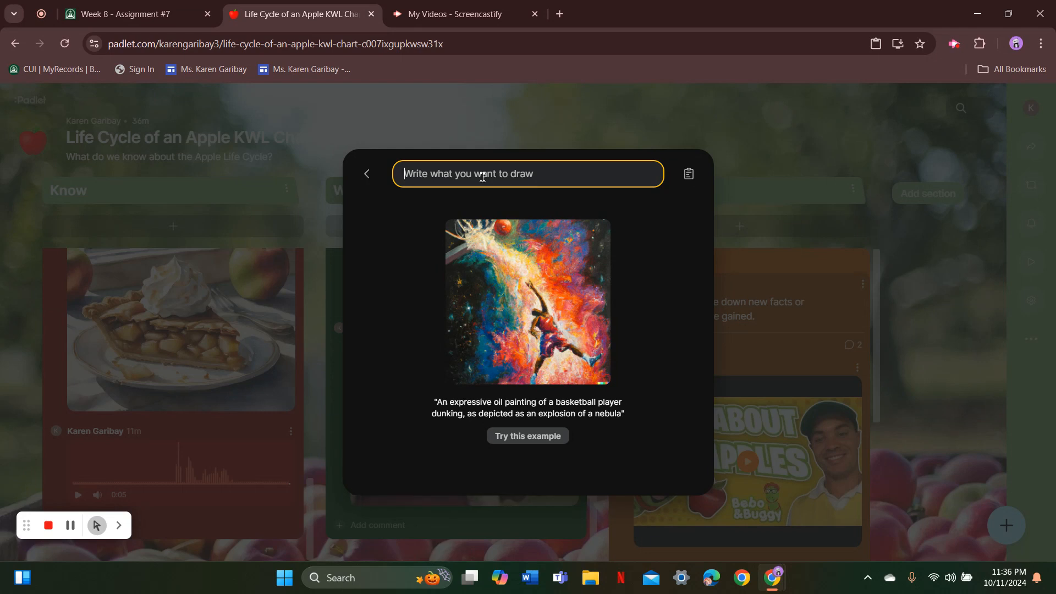
{"action": "type", "text": "a"}
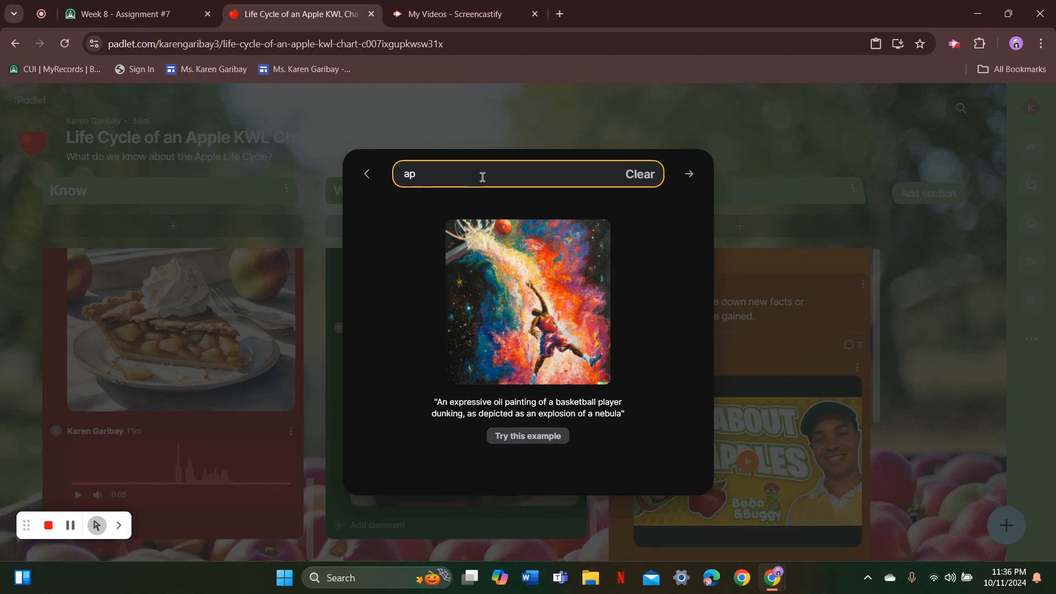
{"action": "key", "text": "BackSpace"}
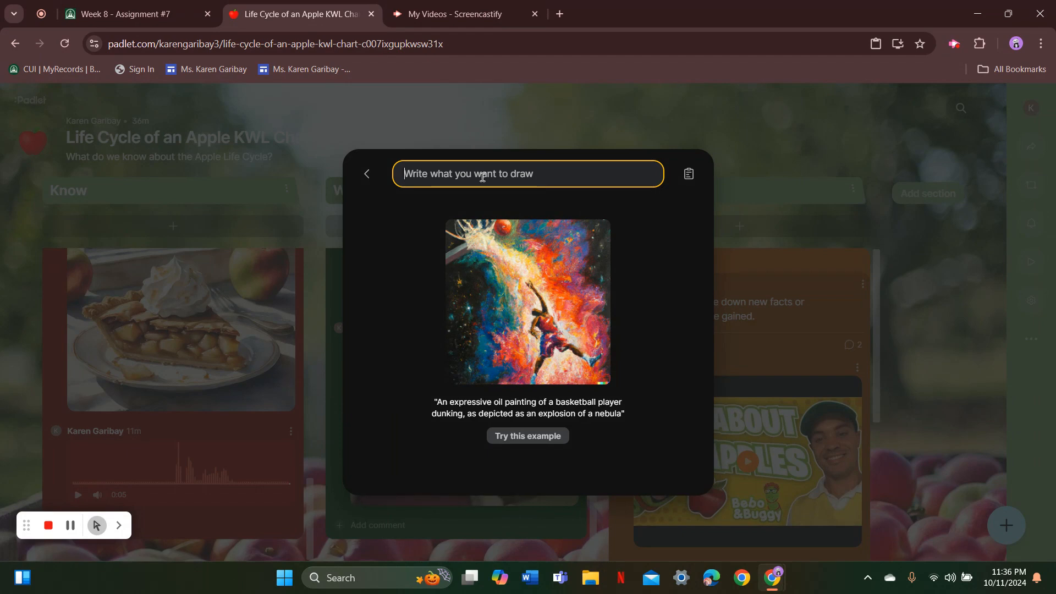
{"action": "type", "text": "ap"}
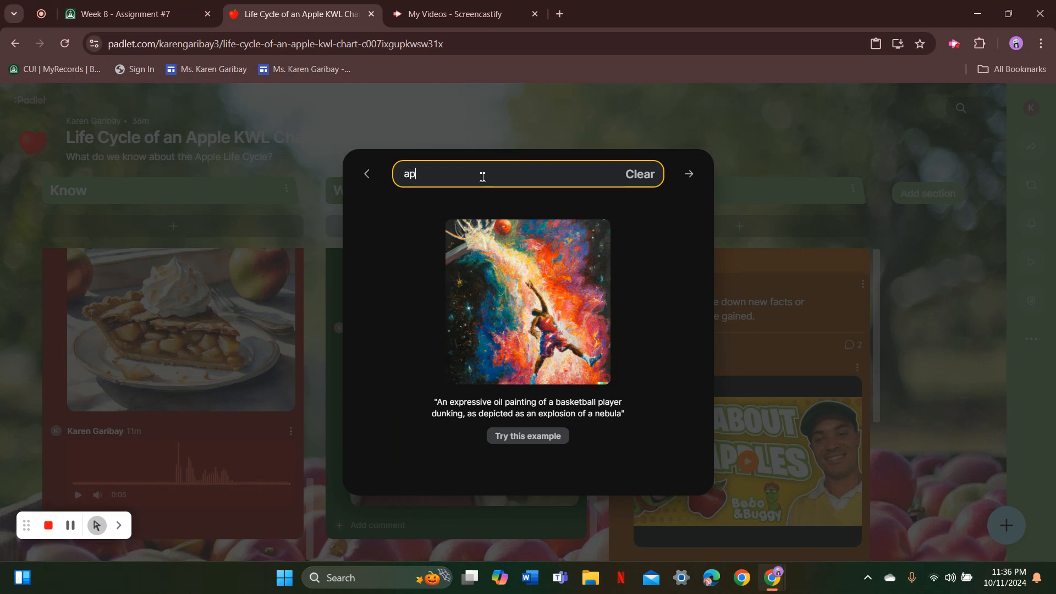
{"action": "type", "text": "ples from trees"}
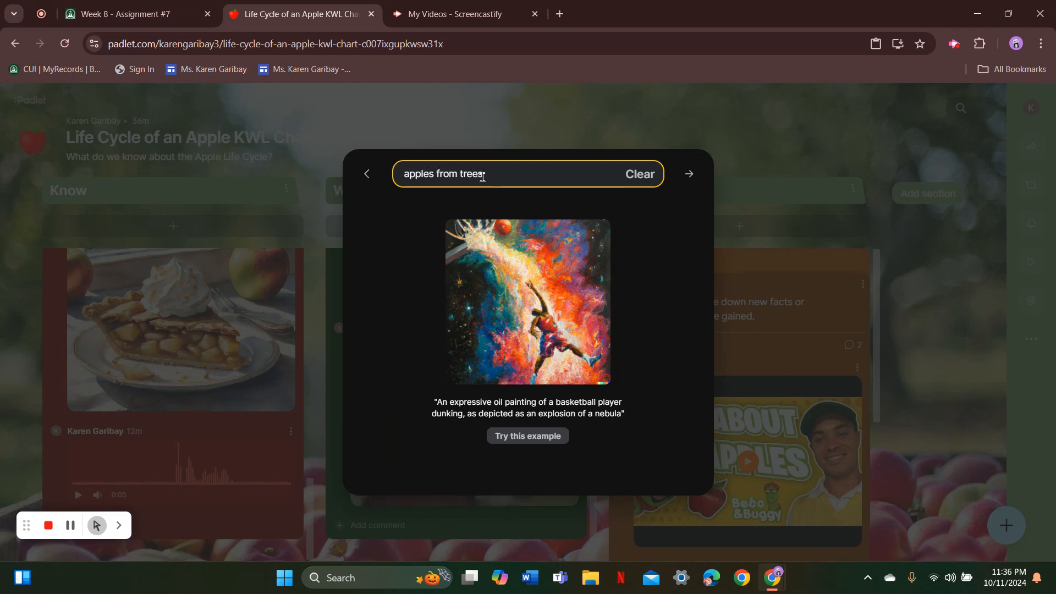
{"action": "key", "text": "Return"}
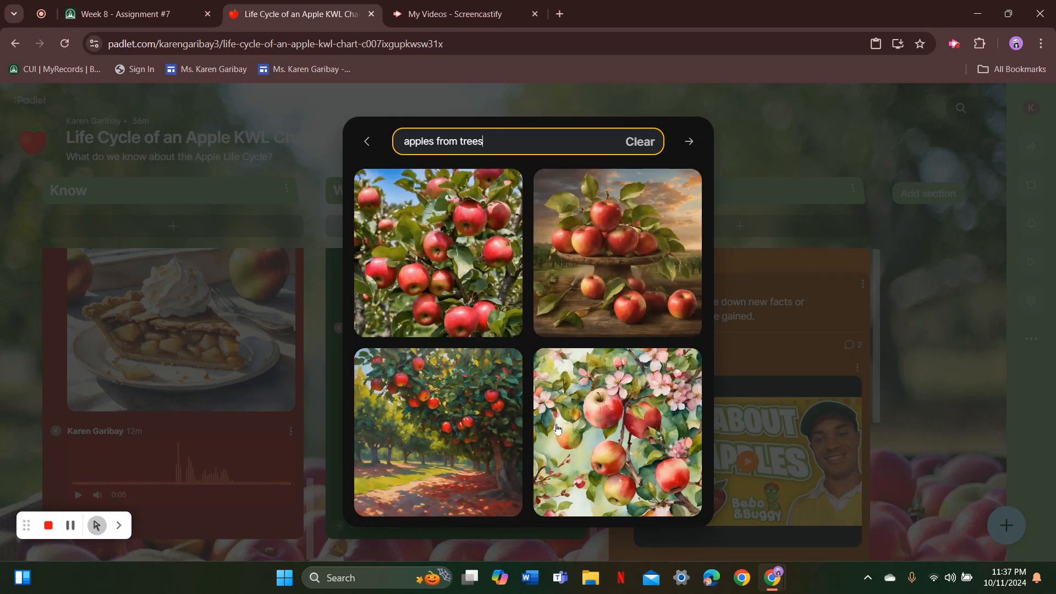
{"action": "left_click", "coordinate": [436, 244]}
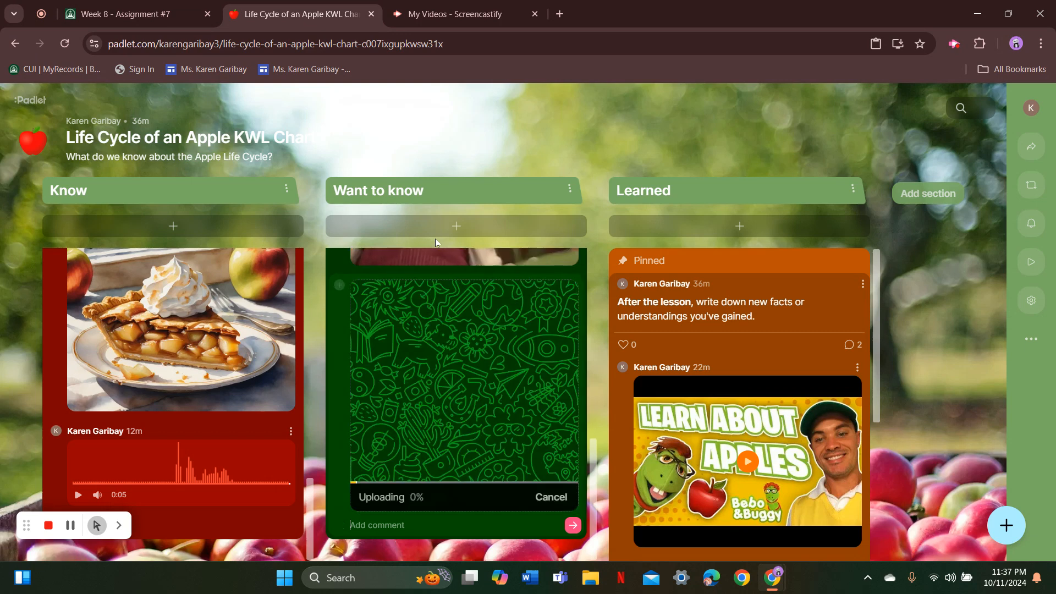
Add the text "I want to know if red apples are sweeter than green apples?" to the image comment and post it
{"action": "left_click", "coordinate": [395, 528]}
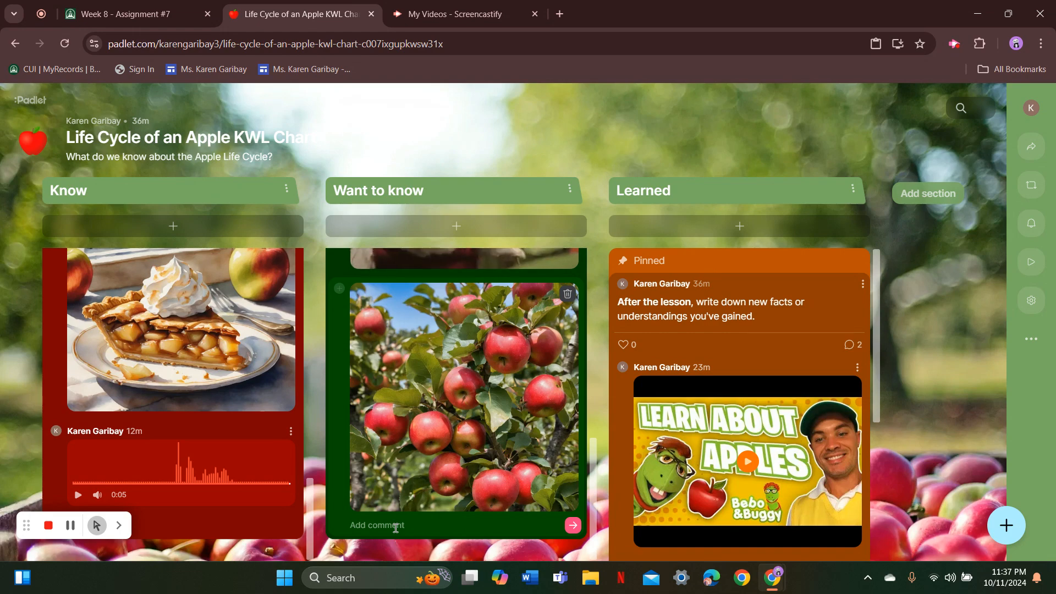
{"action": "left_click", "coordinate": [396, 526]}
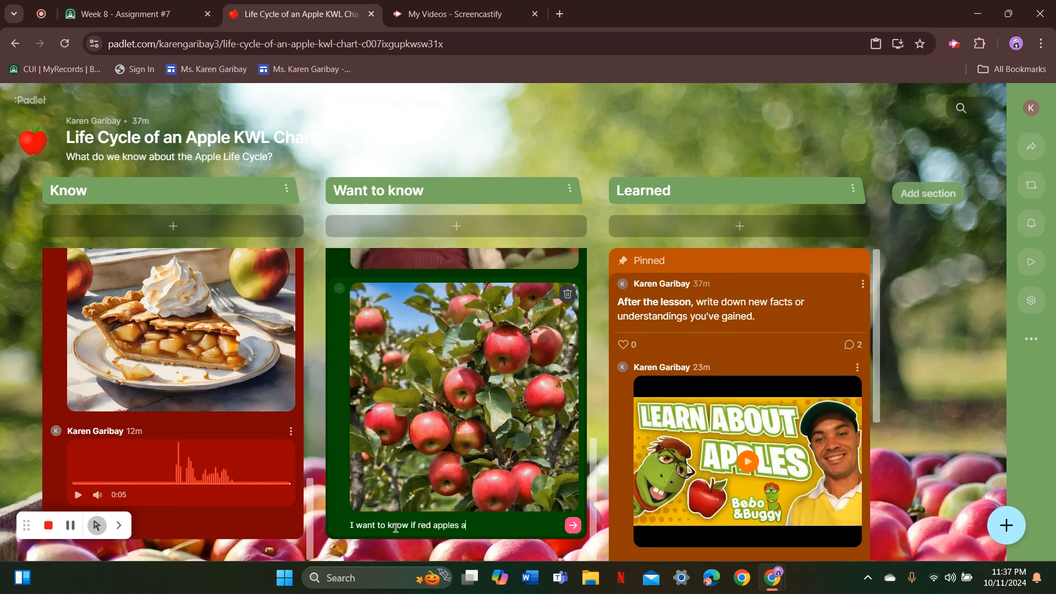
{"action": "type", "text": "re sweeter than gree"}
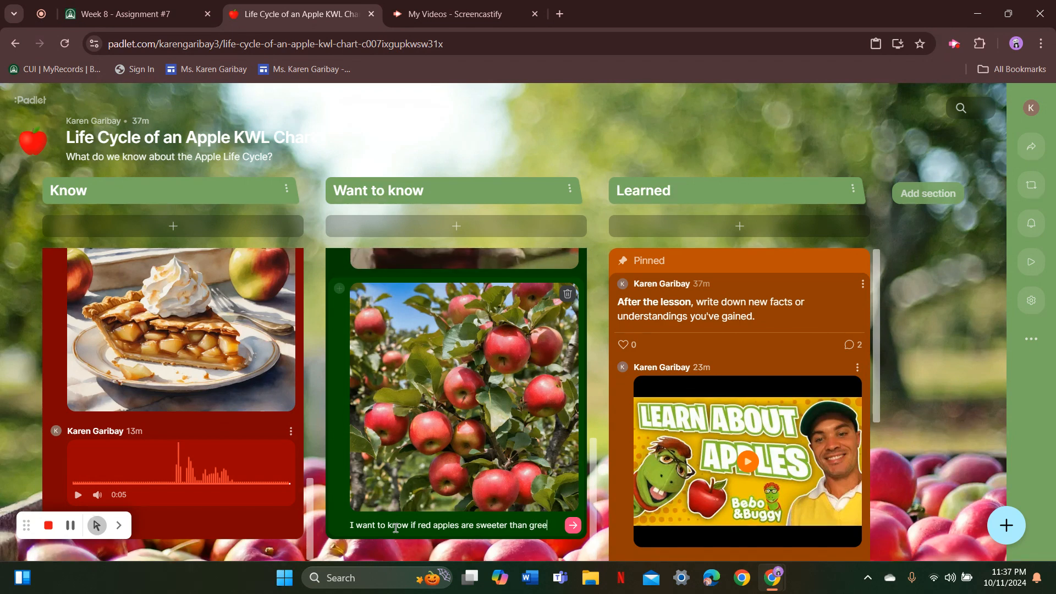
{"action": "type", "text": "pples?"}
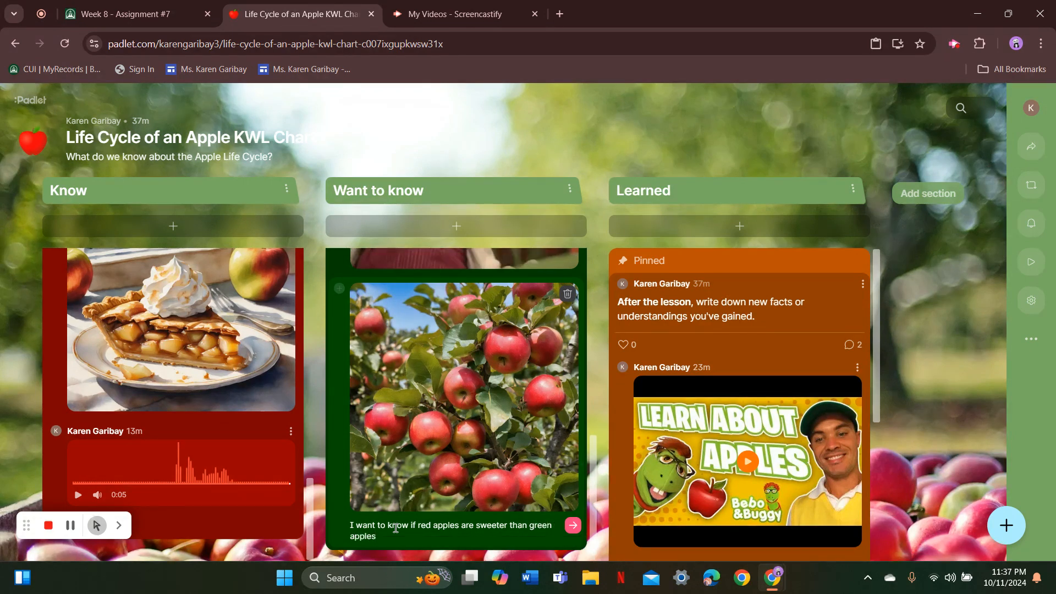
{"action": "left_click", "coordinate": [573, 526]}
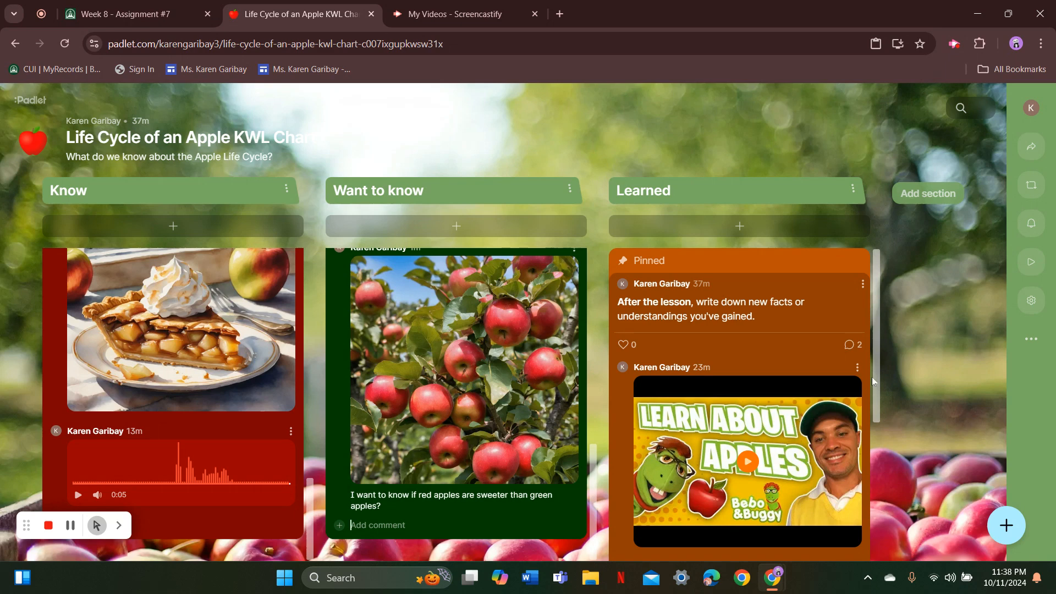
Search GIFs for "apples" and post the GIF of apples in a woven basket as a comment on the Want to know post
{"action": "scroll", "coordinate": [878, 352], "scroll_direction": "down", "scroll_amount": 5}
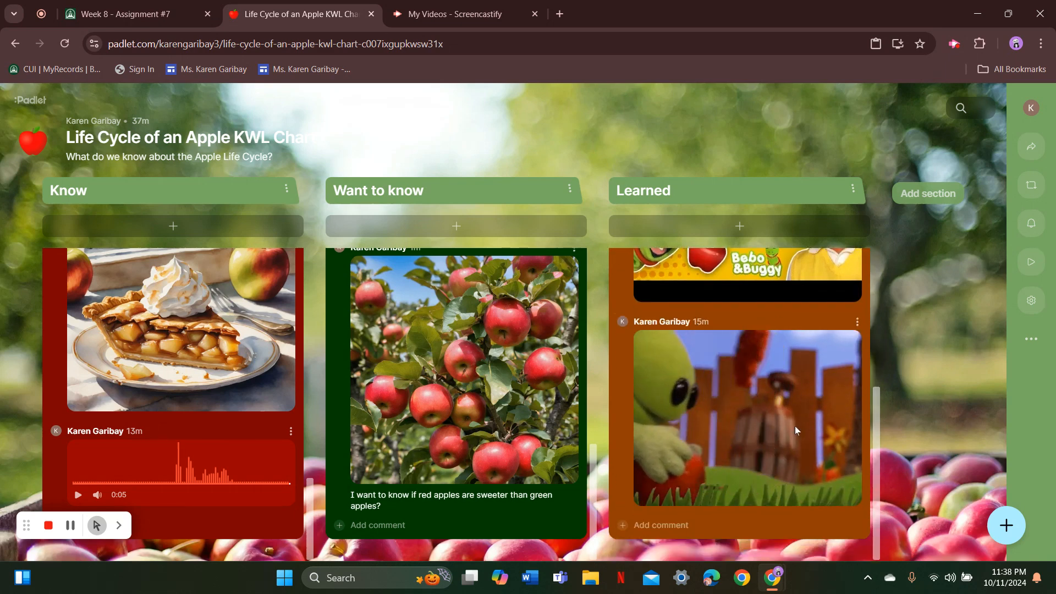
{"action": "left_click", "coordinate": [339, 529]}
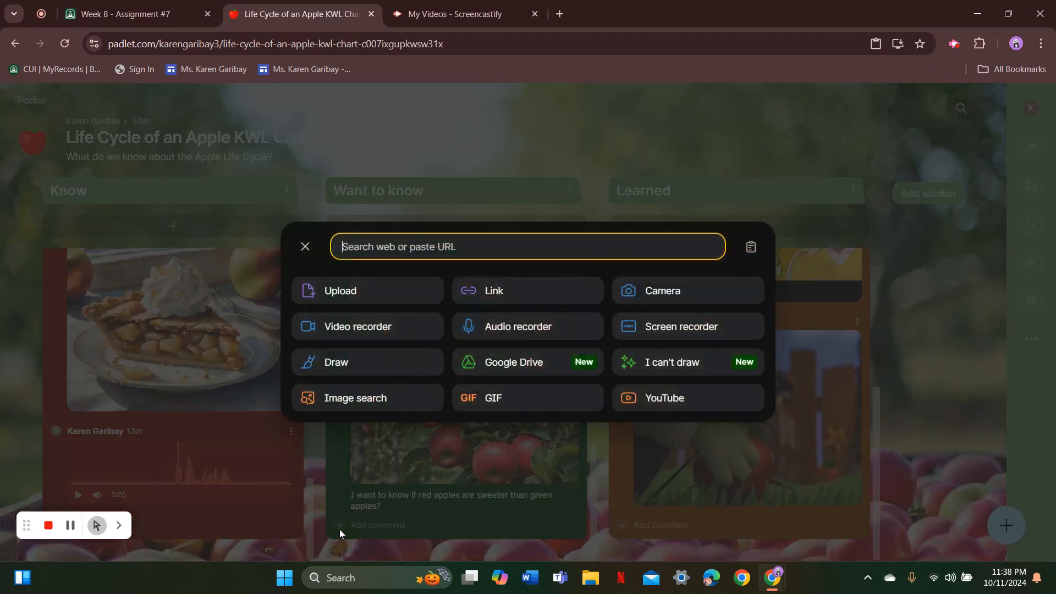
{"action": "left_click", "coordinate": [531, 404]}
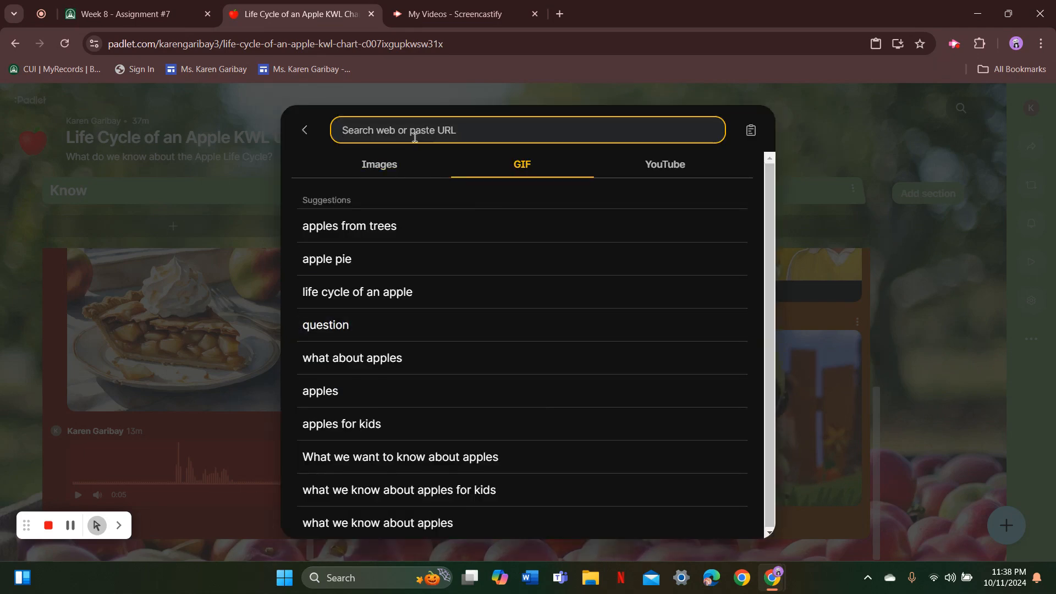
{"action": "type", "text": "apples"}
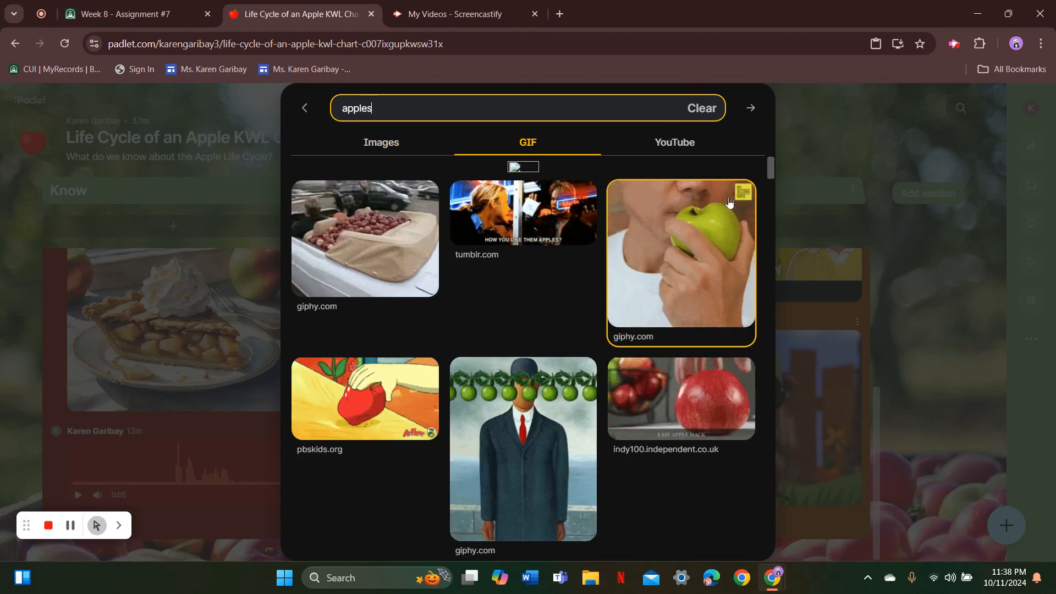
{"action": "left_click_drag", "start_coordinate": [771, 173], "coordinate": [771, 282]}
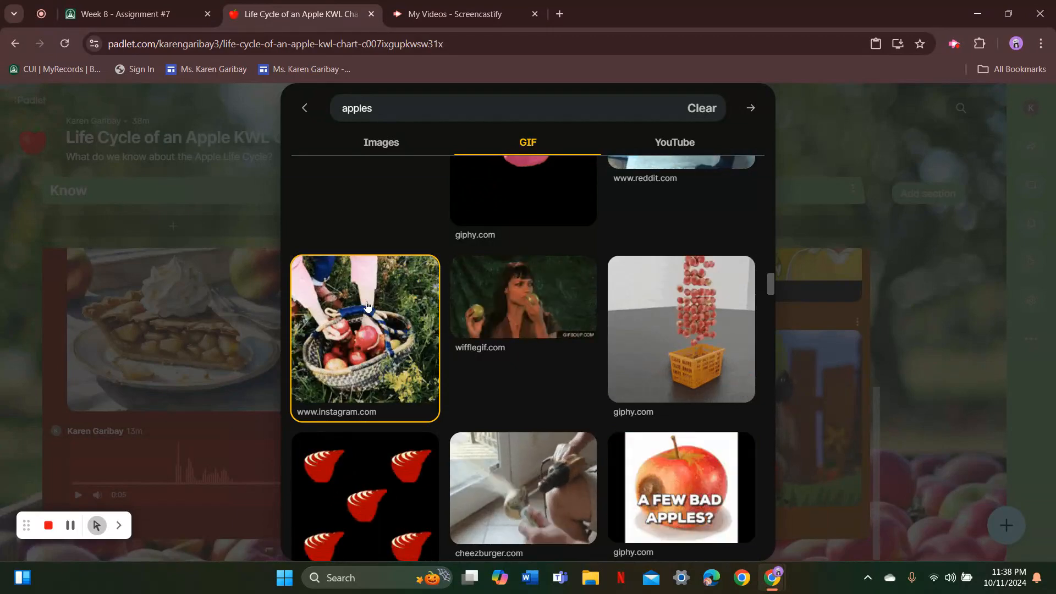
{"action": "left_click", "coordinate": [368, 306]}
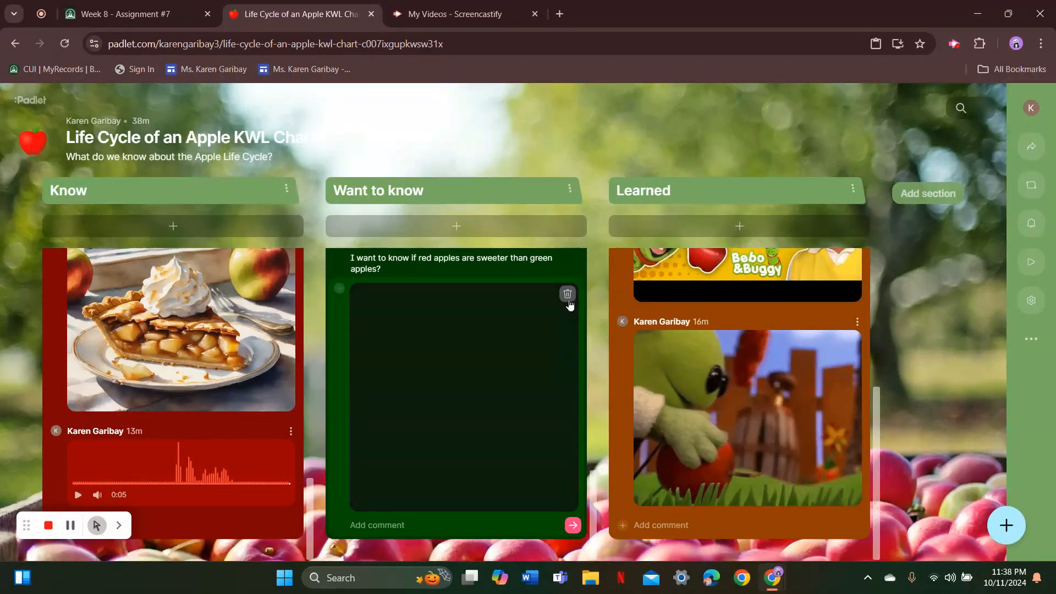
{"action": "left_click", "coordinate": [573, 525]}
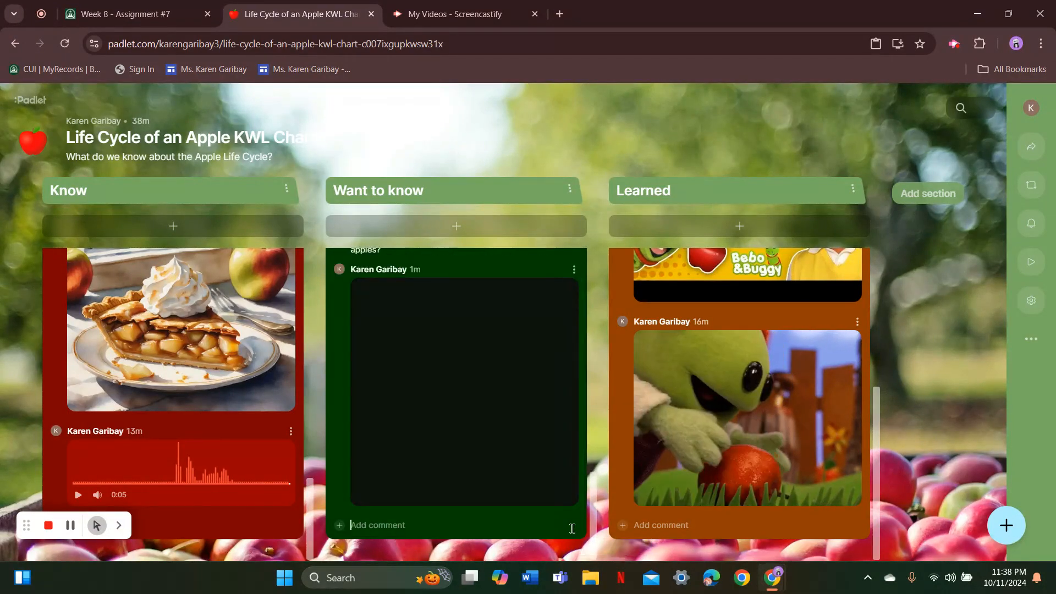
Draw four black teardrop-shaped seed outlines and post the drawing as another comment on the Want to know post
{"action": "left_click", "coordinate": [340, 526]}
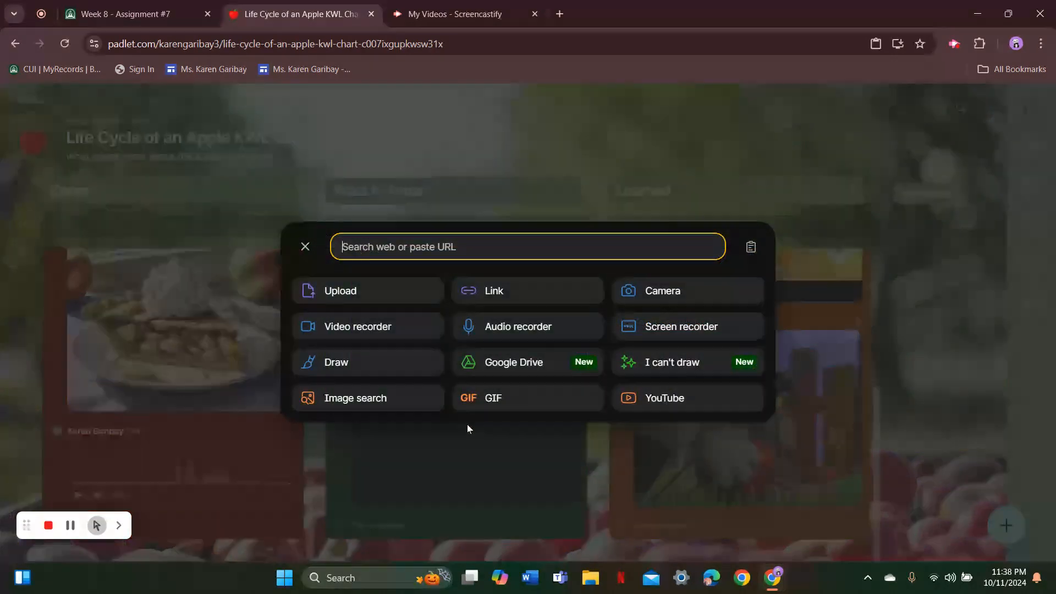
{"action": "left_click", "coordinate": [351, 362]}
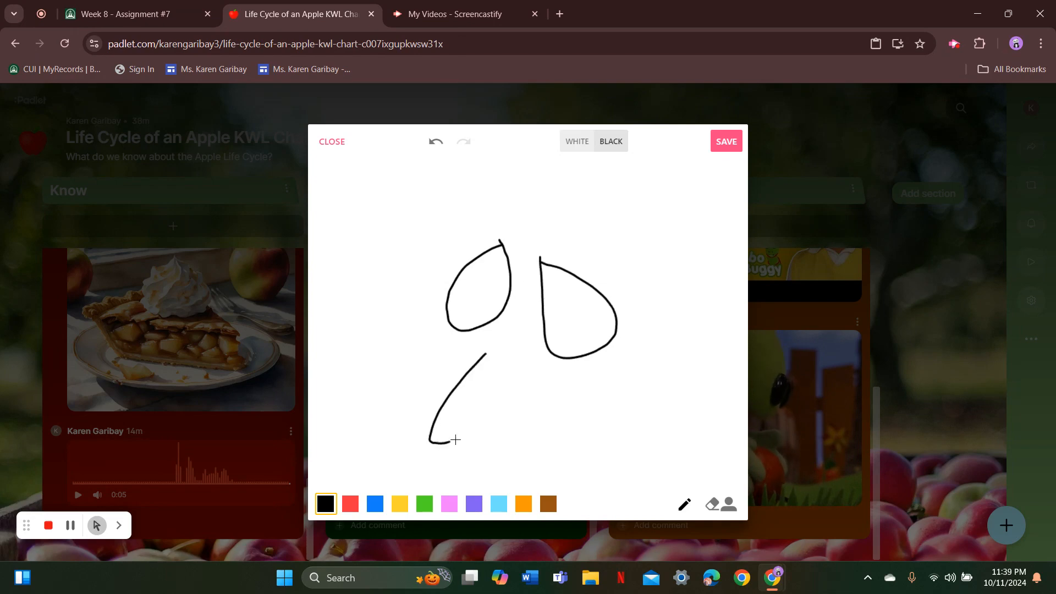
{"action": "left_click_drag", "start_coordinate": [455, 440], "coordinate": [475, 373]}
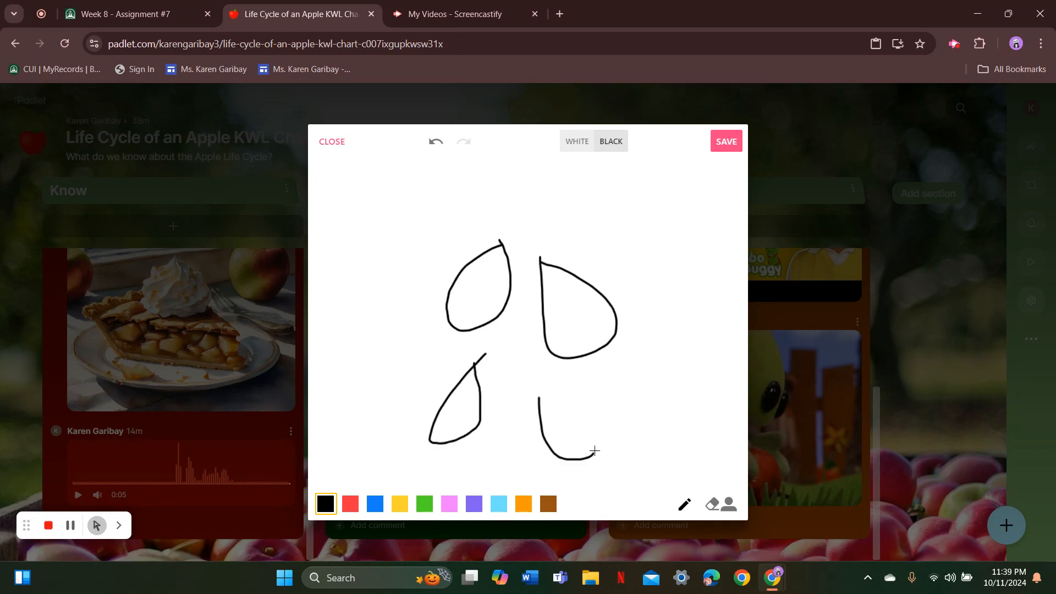
{"action": "left_click", "coordinate": [726, 141]}
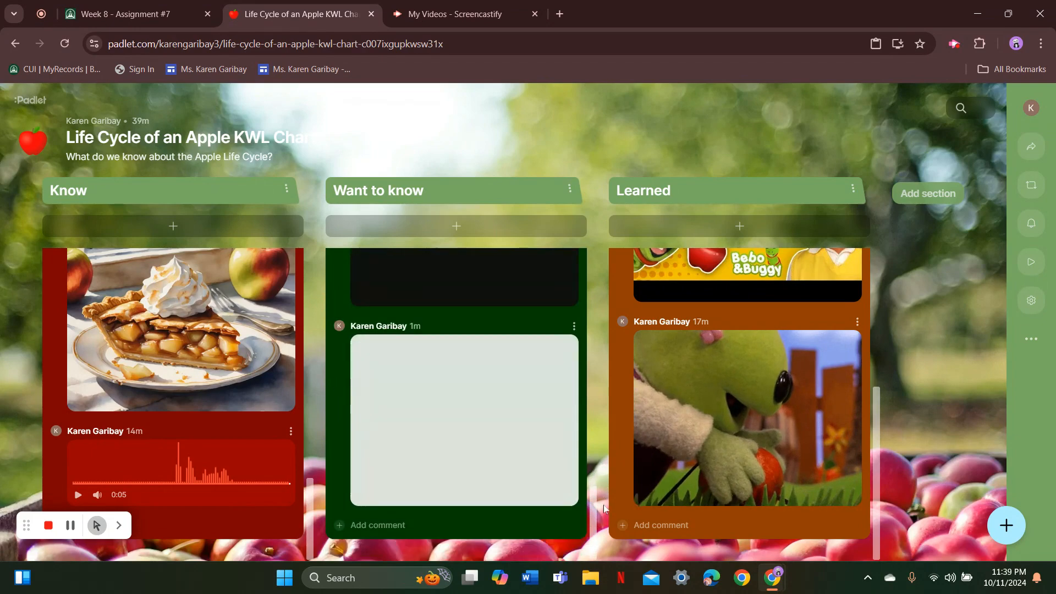
Check the attachment options for a further comment without adding one, and review the latest comments under Learned and Want to know
{"action": "left_click", "coordinate": [340, 527]}
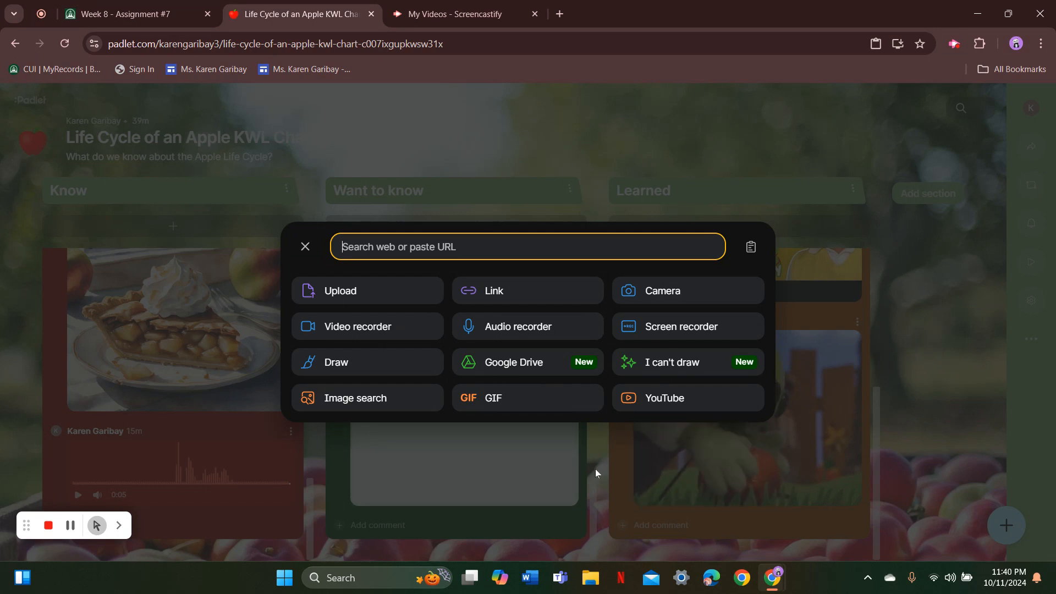
{"action": "left_click", "coordinate": [305, 247]}
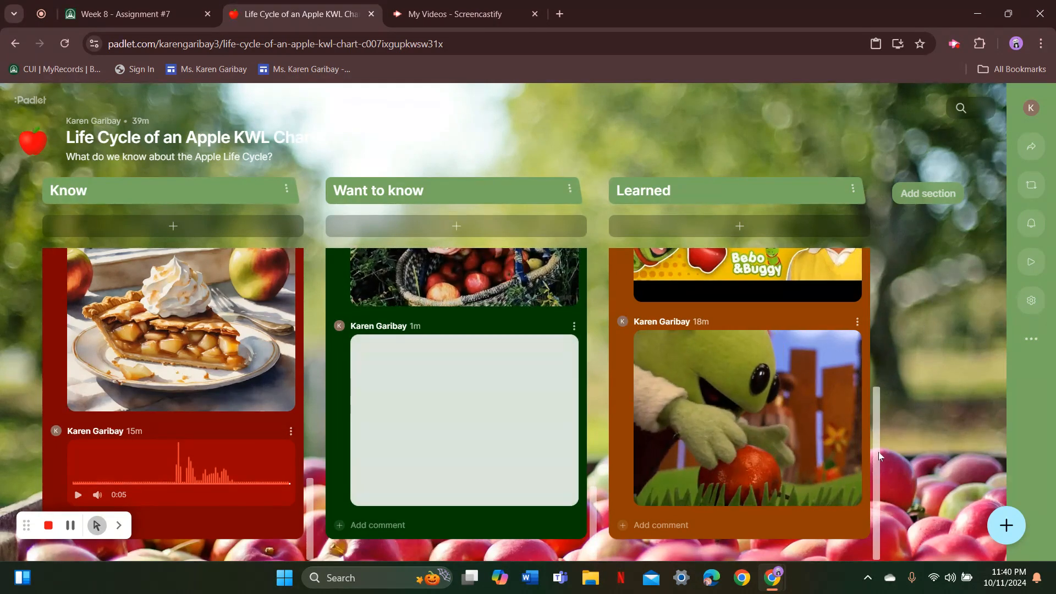
{"action": "mouse_move", "coordinate": [879, 452]}
{"action": "left_mouse_down"}
{"action": "mouse_move", "coordinate": [879, 319]}
{"action": "mouse_move", "coordinate": [885, 466]}
{"action": "left_mouse_up"}
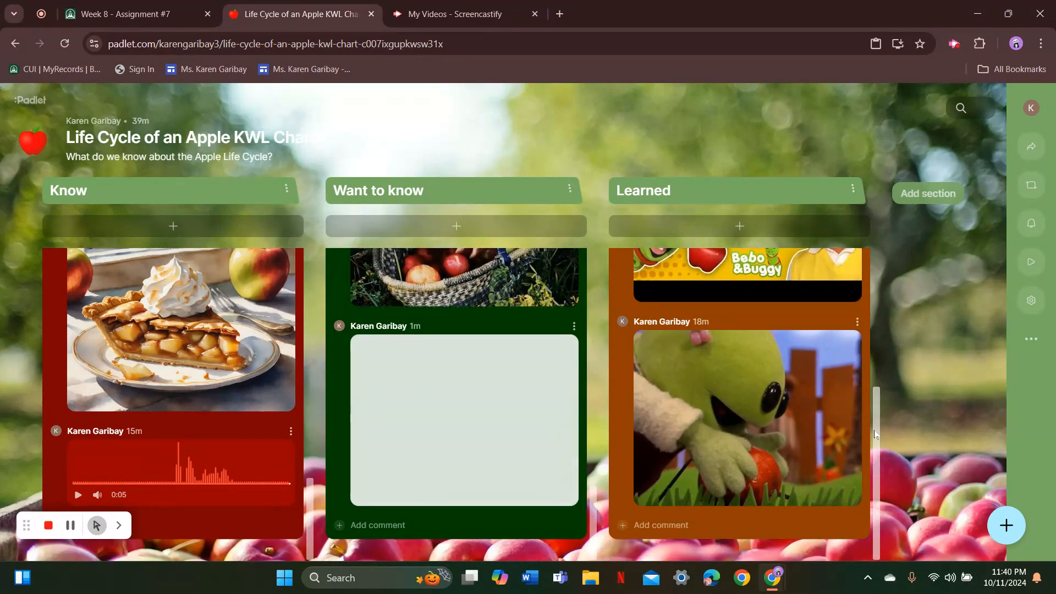
{"action": "left_click_drag", "start_coordinate": [873, 435], "coordinate": [918, 414]}
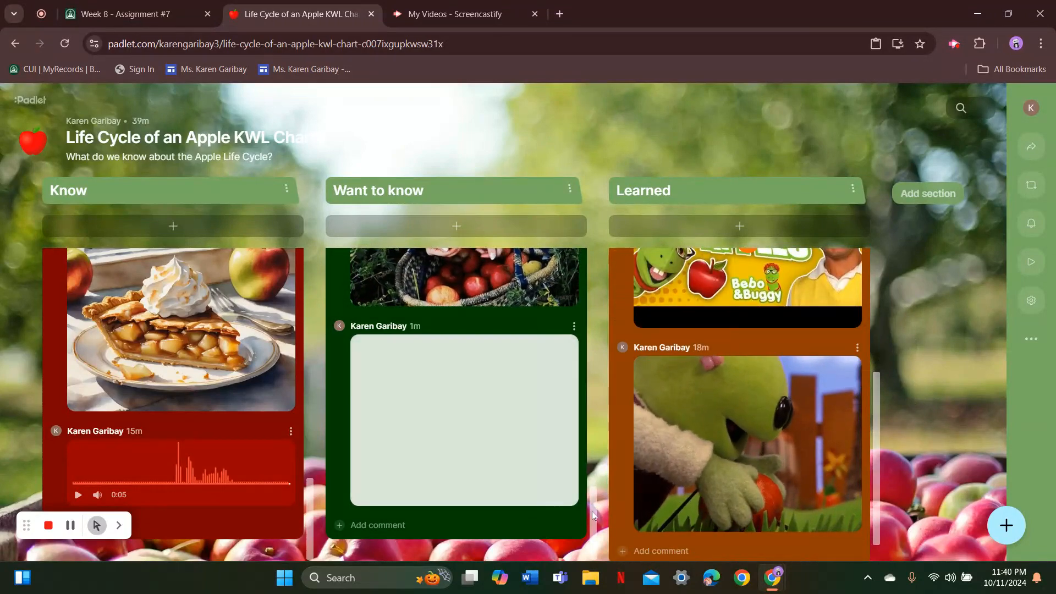
{"action": "mouse_move", "coordinate": [592, 512]}
{"action": "left_mouse_down"}
{"action": "mouse_move", "coordinate": [590, 284]}
{"action": "mouse_move", "coordinate": [610, 506]}
{"action": "mouse_move", "coordinate": [597, 505]}
{"action": "mouse_move", "coordinate": [593, 454]}
{"action": "mouse_move", "coordinate": [596, 514]}
{"action": "left_mouse_up"}
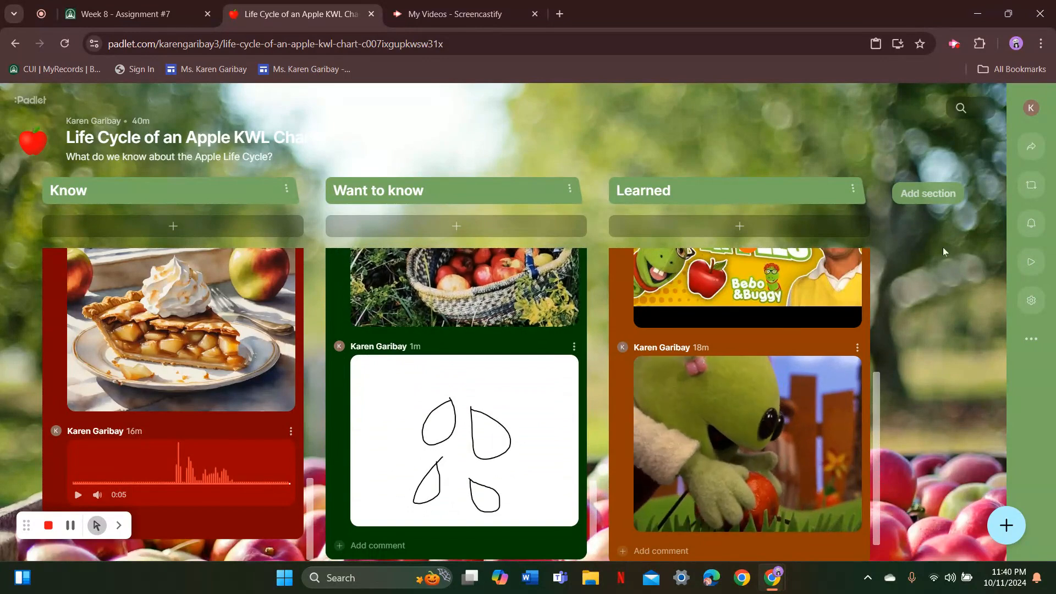
Add a new section after Learned, keeping its default name
{"action": "left_click", "coordinate": [927, 196]}
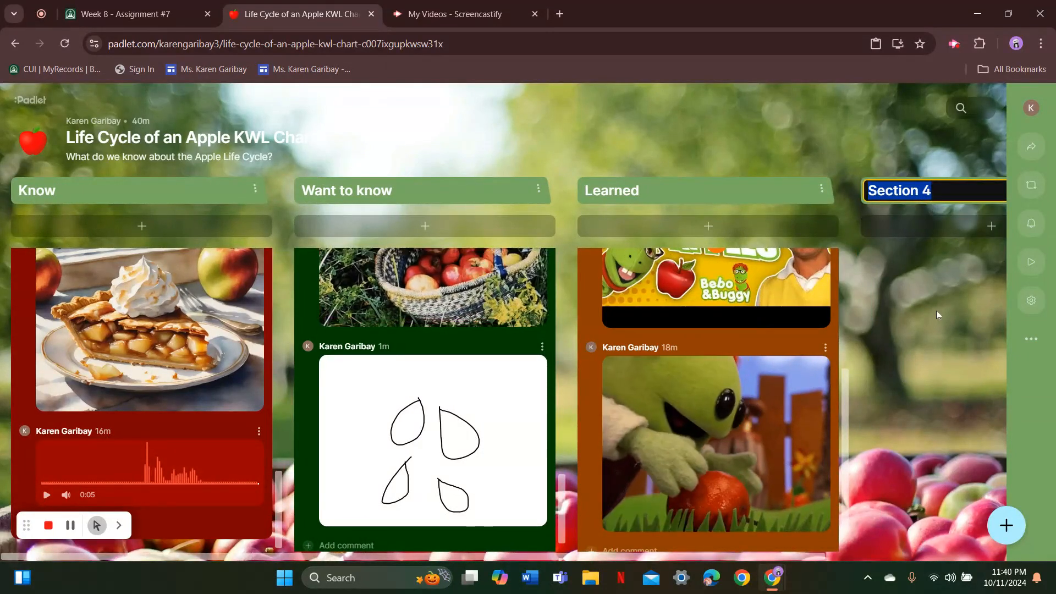
{"action": "left_click", "coordinate": [896, 501]}
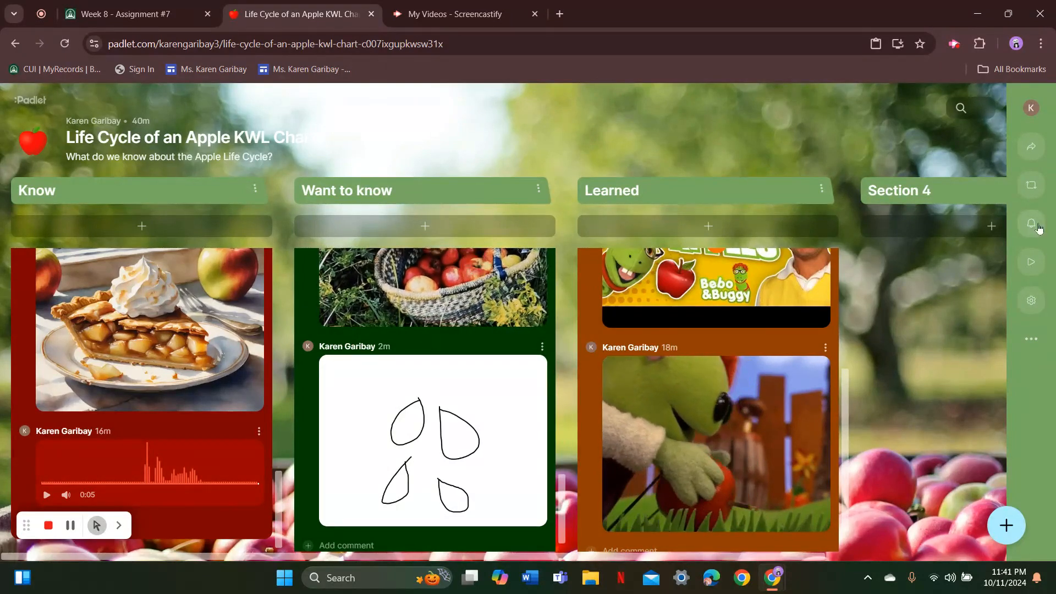
Present the board as a slideshow, advance through every slide to the last one, and close the slideshow
{"action": "left_click", "coordinate": [1031, 262]}
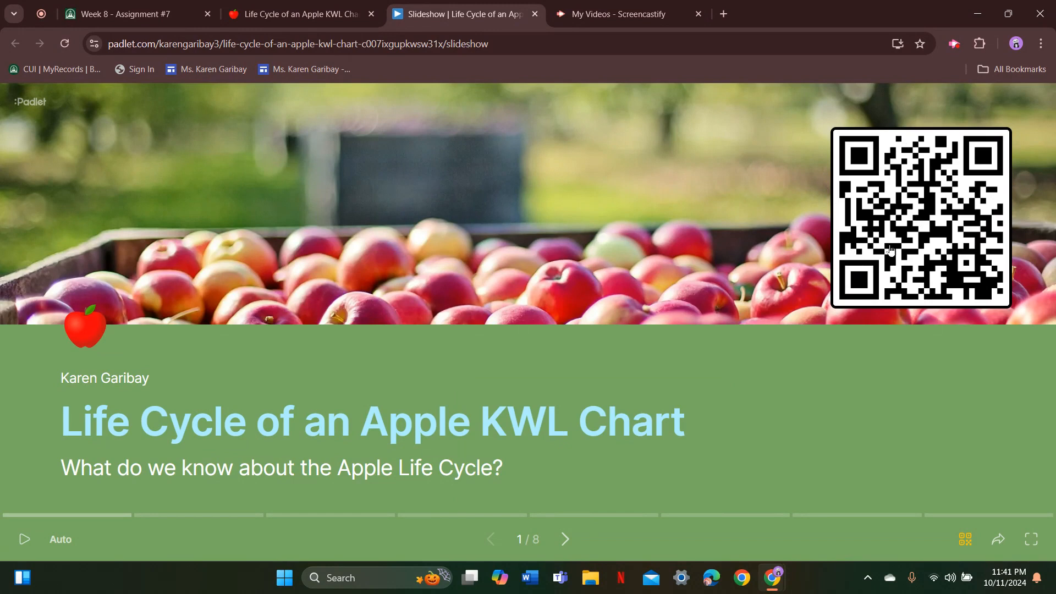
{"action": "left_click", "coordinate": [564, 544]}
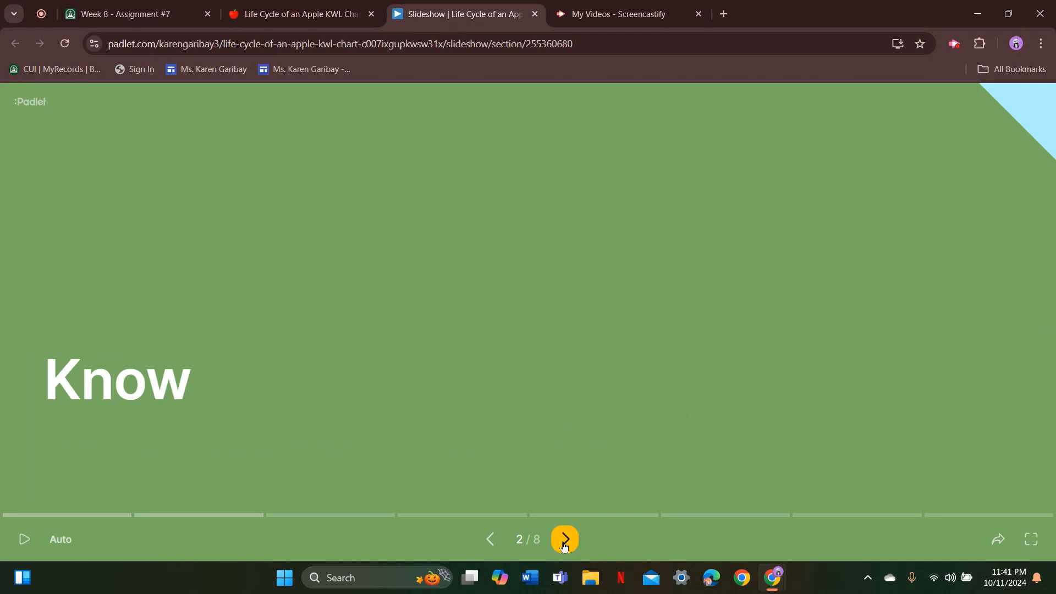
{"action": "left_click", "coordinate": [563, 543]}
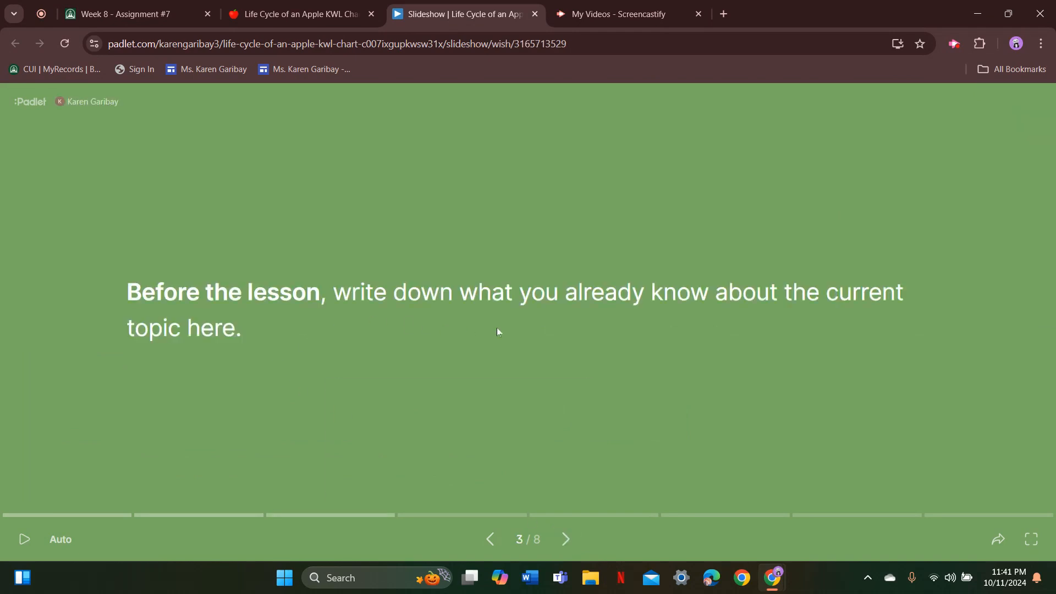
{"action": "left_click", "coordinate": [565, 544]}
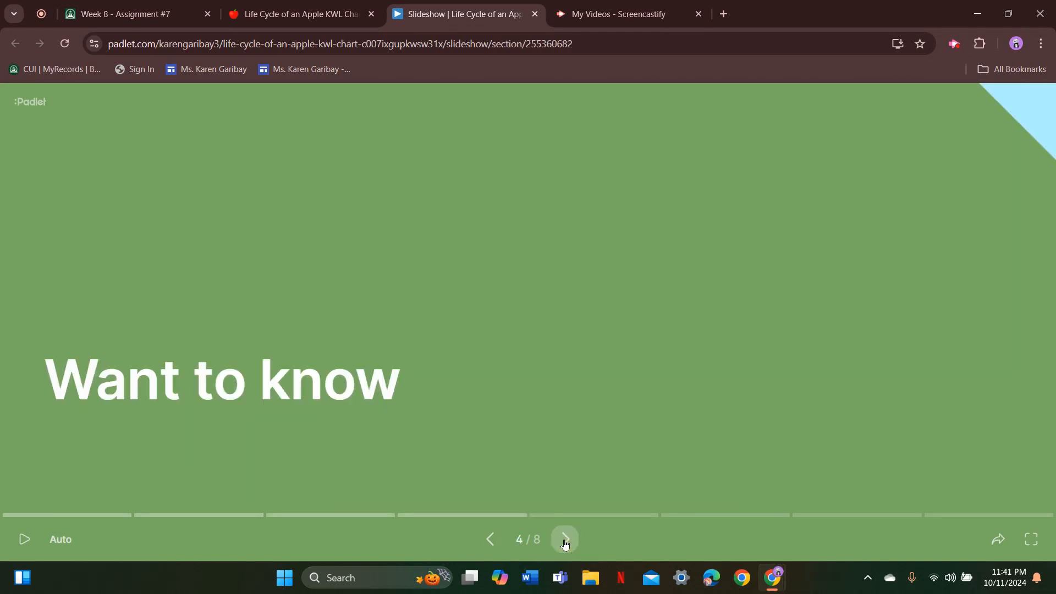
{"action": "left_click", "coordinate": [564, 544]}
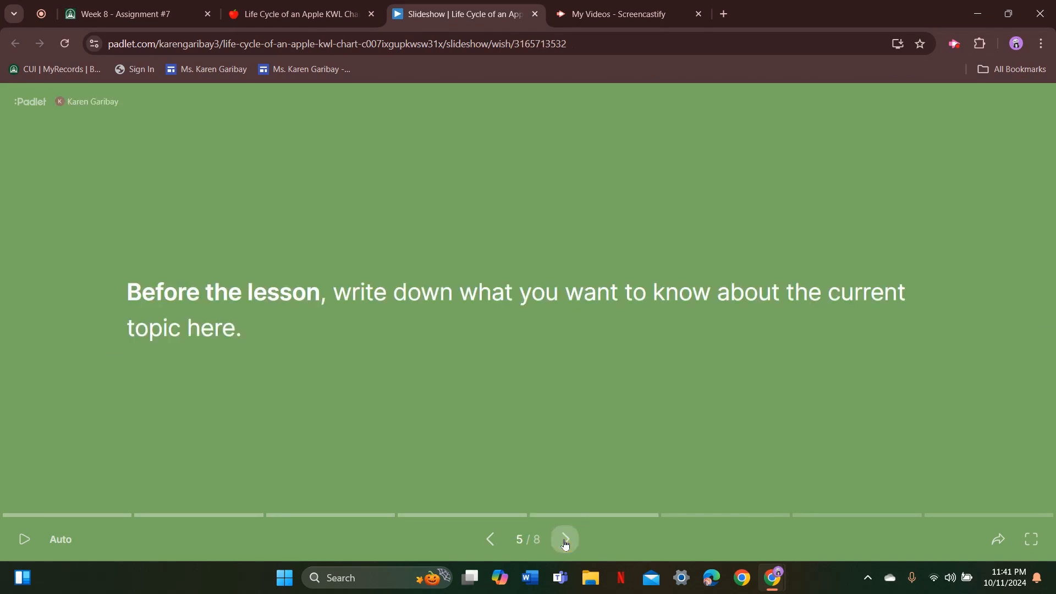
{"action": "left_click", "coordinate": [565, 537]}
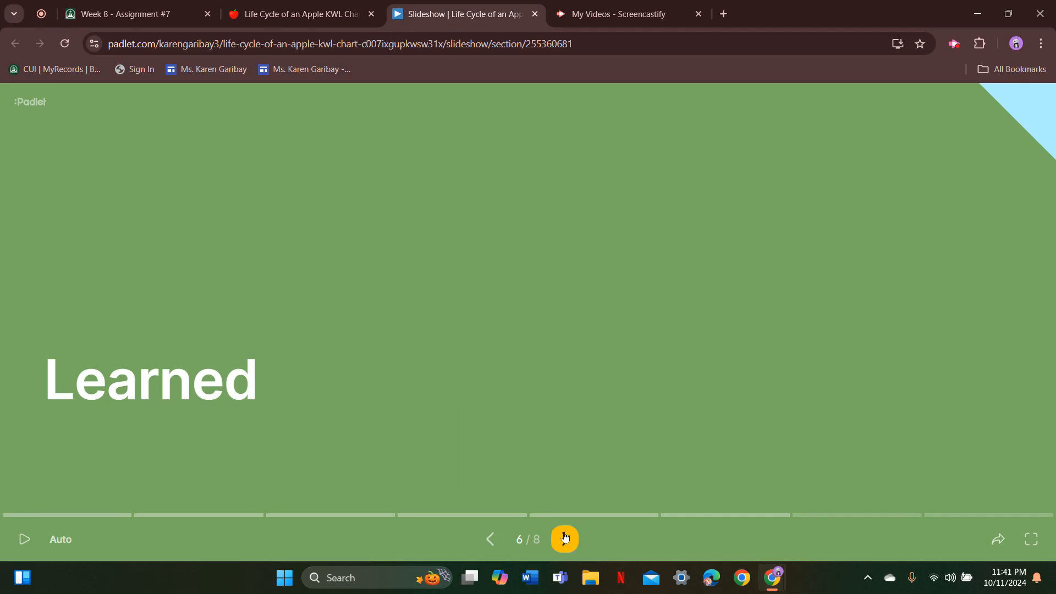
{"action": "left_click", "coordinate": [565, 538]}
{"action": "left_click", "coordinate": [565, 536]}
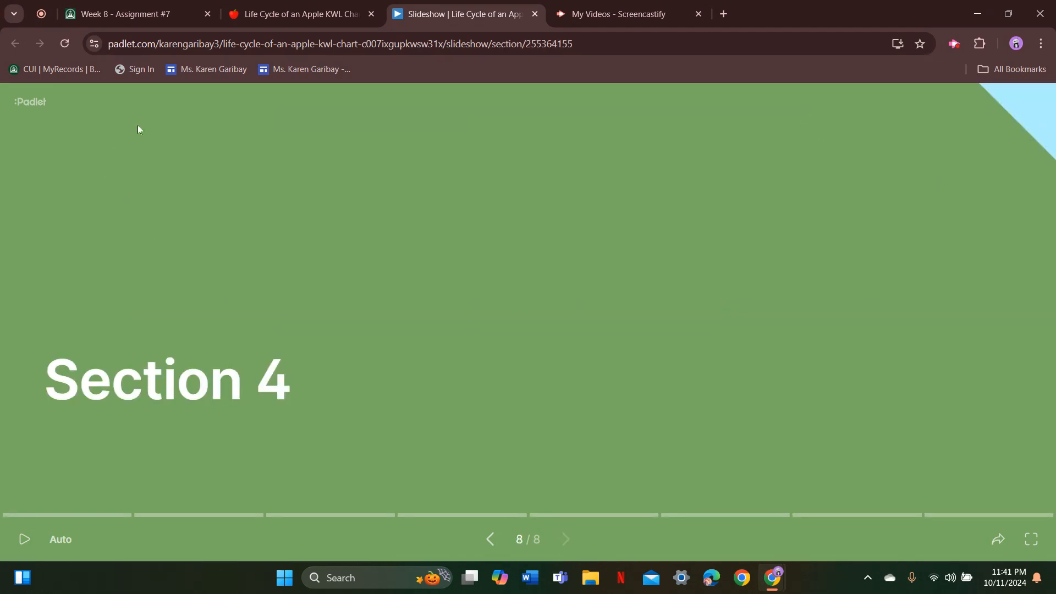
{"action": "left_click", "coordinate": [535, 15]}
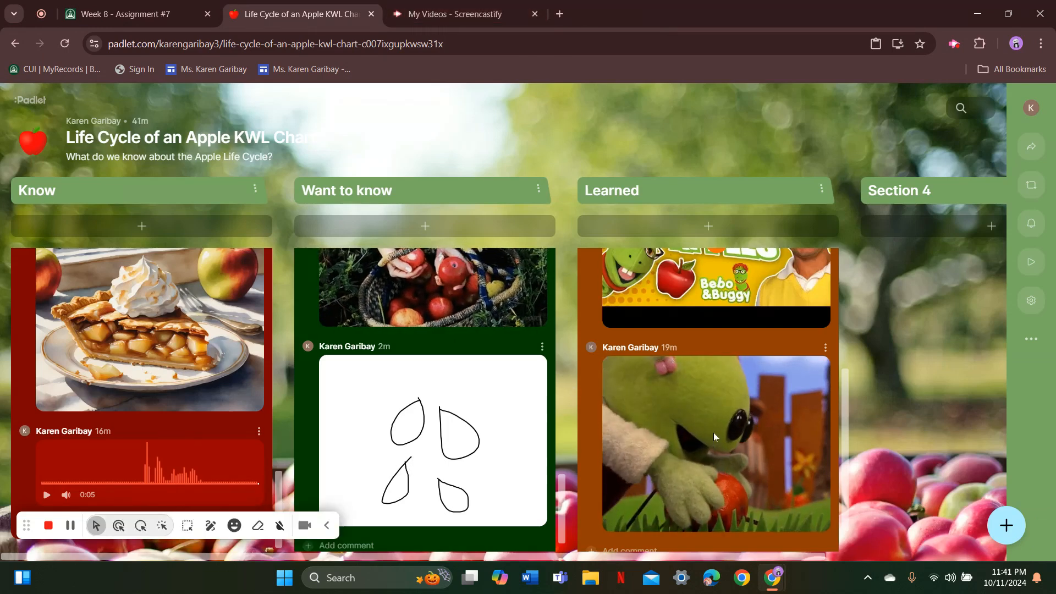
Review the board's activity feed and the options for remaking the board, closing both without making changes
{"action": "left_click", "coordinate": [1031, 222]}
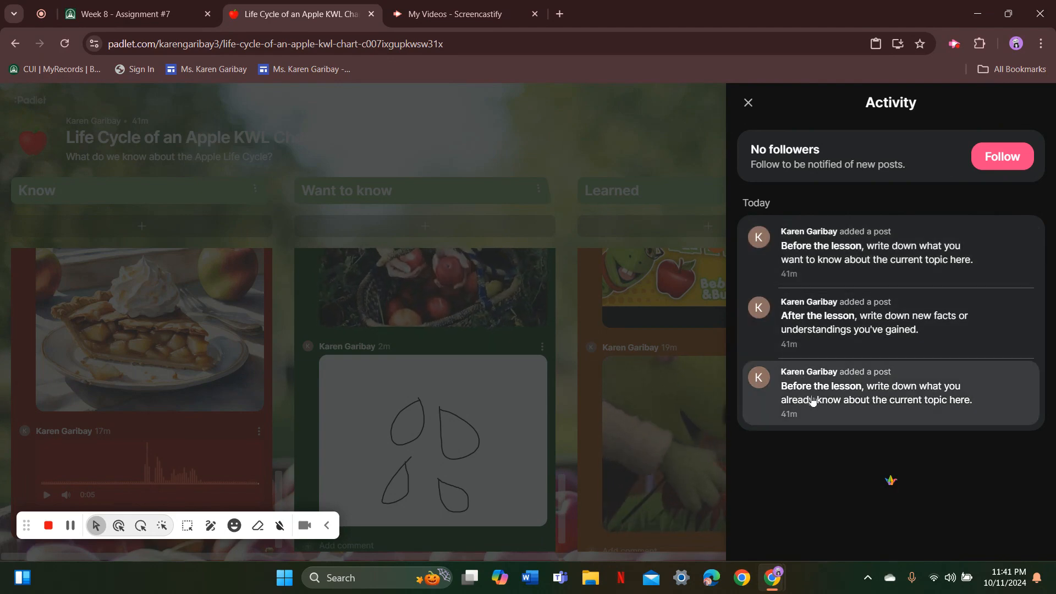
{"action": "left_click", "coordinate": [748, 103]}
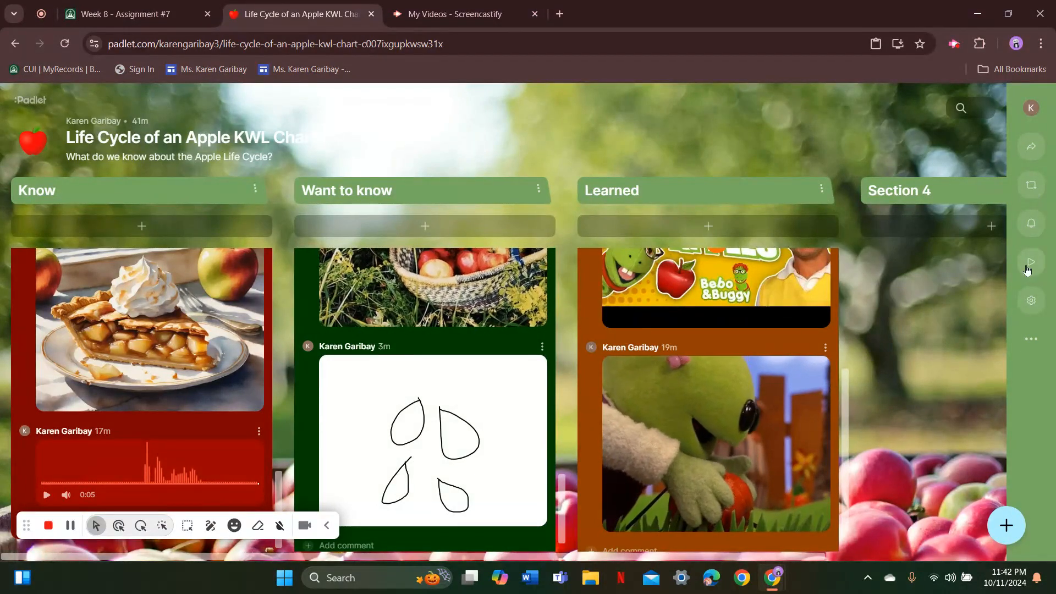
{"action": "left_click", "coordinate": [1031, 190]}
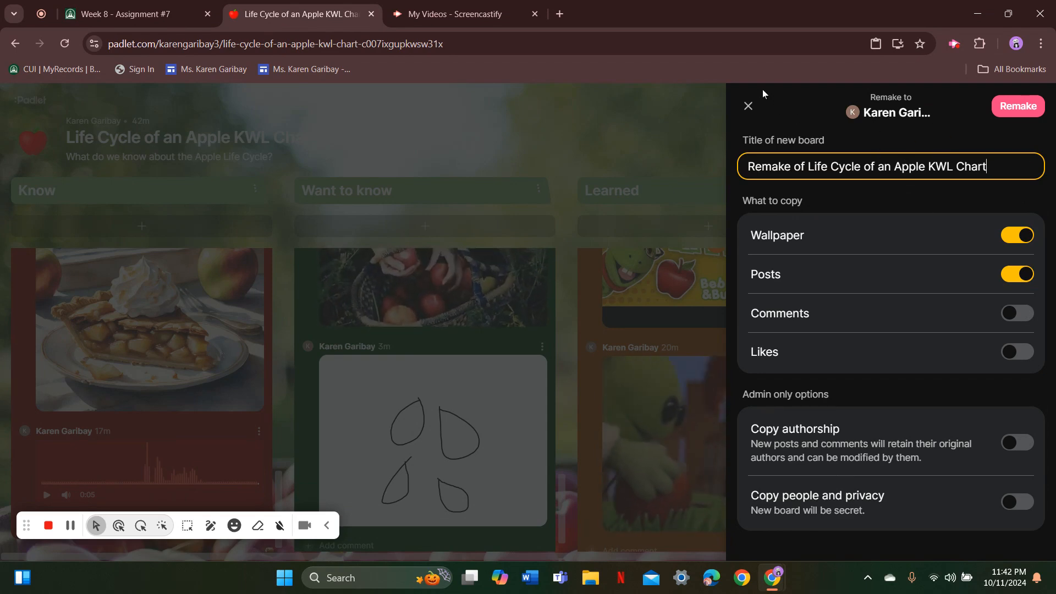
{"action": "left_click", "coordinate": [747, 105]}
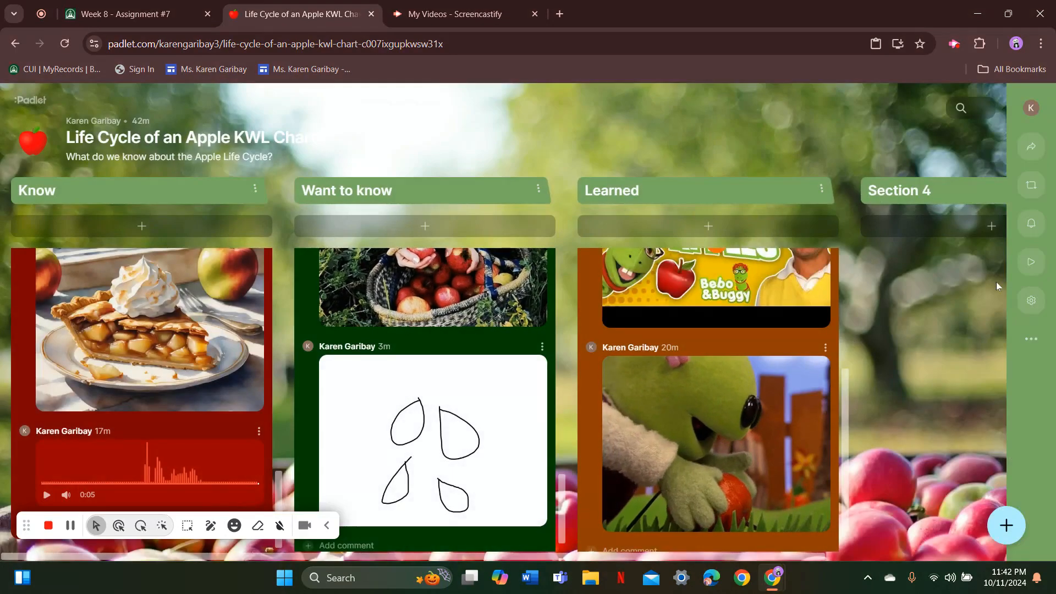
Review the board settings from heading to custom URL, and examine the available post reaction types without changing the selection
{"action": "left_click", "coordinate": [1034, 306]}
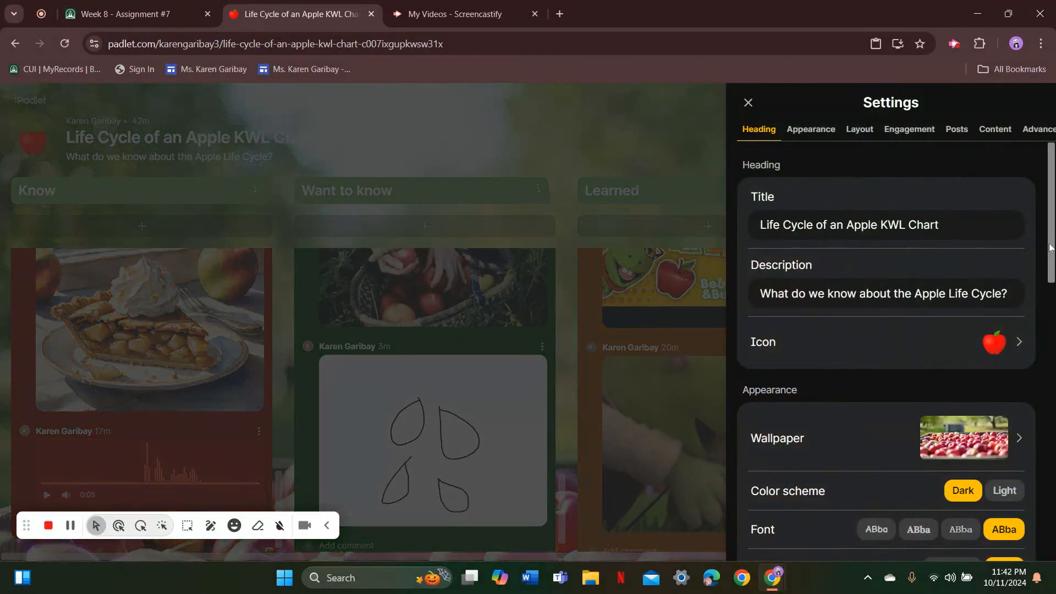
{"action": "left_click_drag", "start_coordinate": [1050, 248], "coordinate": [1050, 532]}
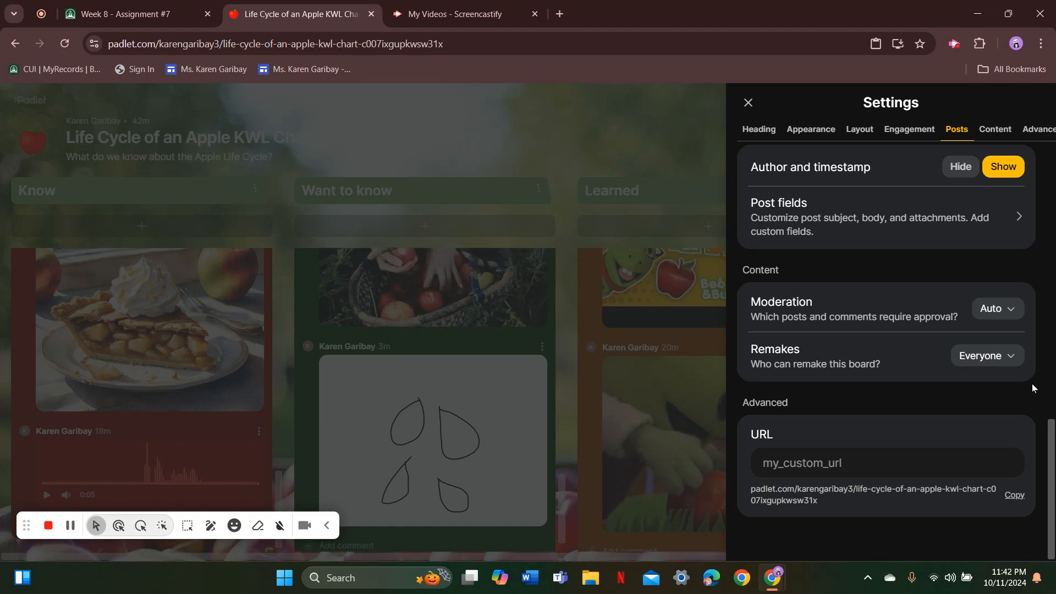
{"action": "scroll", "coordinate": [1052, 459], "scroll_direction": "up", "scroll_amount": 1}
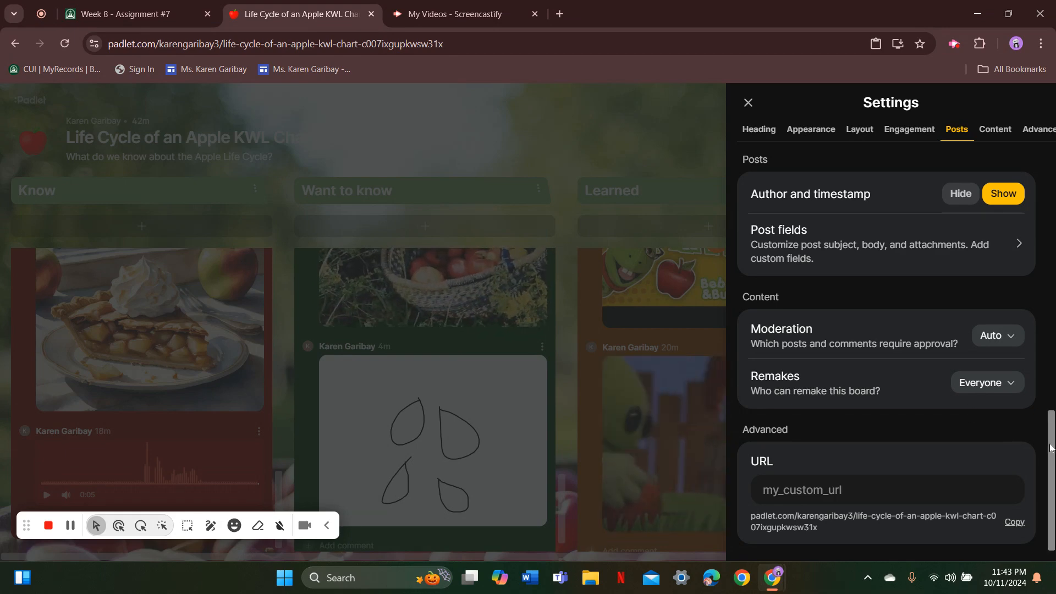
{"action": "scroll", "coordinate": [1050, 436], "scroll_direction": "up", "scroll_amount": 1}
{"action": "left_click_drag", "start_coordinate": [1050, 435], "coordinate": [1051, 363]}
{"action": "left_click", "coordinate": [1015, 374]}
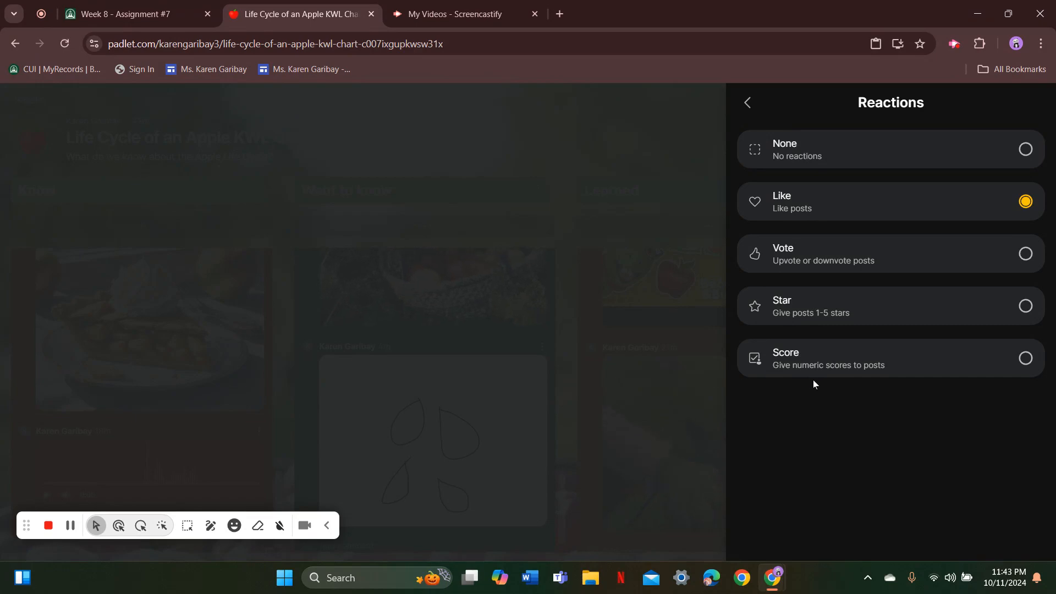
{"action": "left_click", "coordinate": [747, 103]}
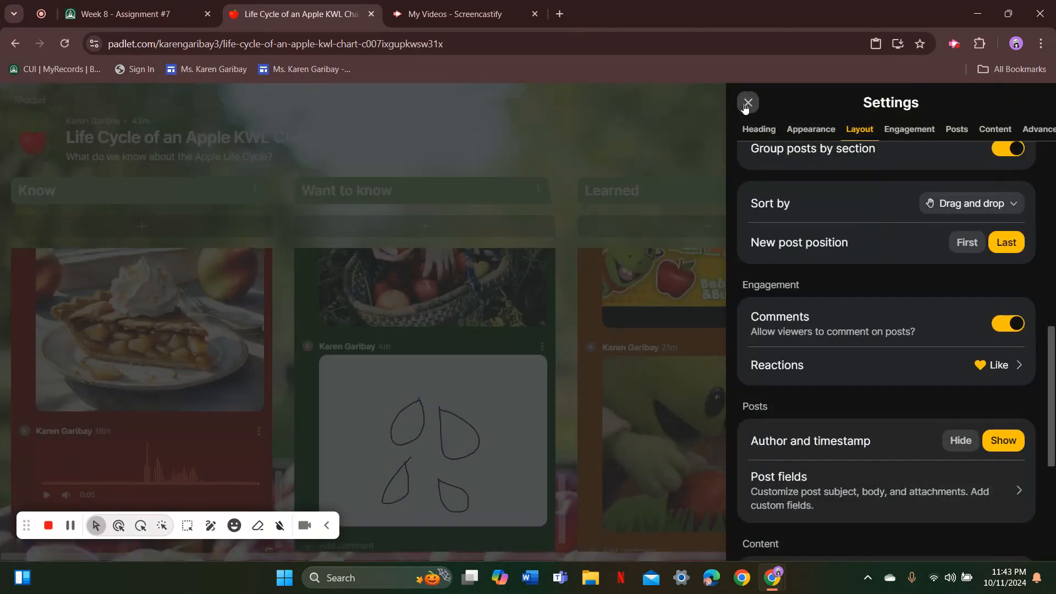
Close the board settings and review the board's additional actions, from Details through Help
{"action": "left_click", "coordinate": [747, 103]}
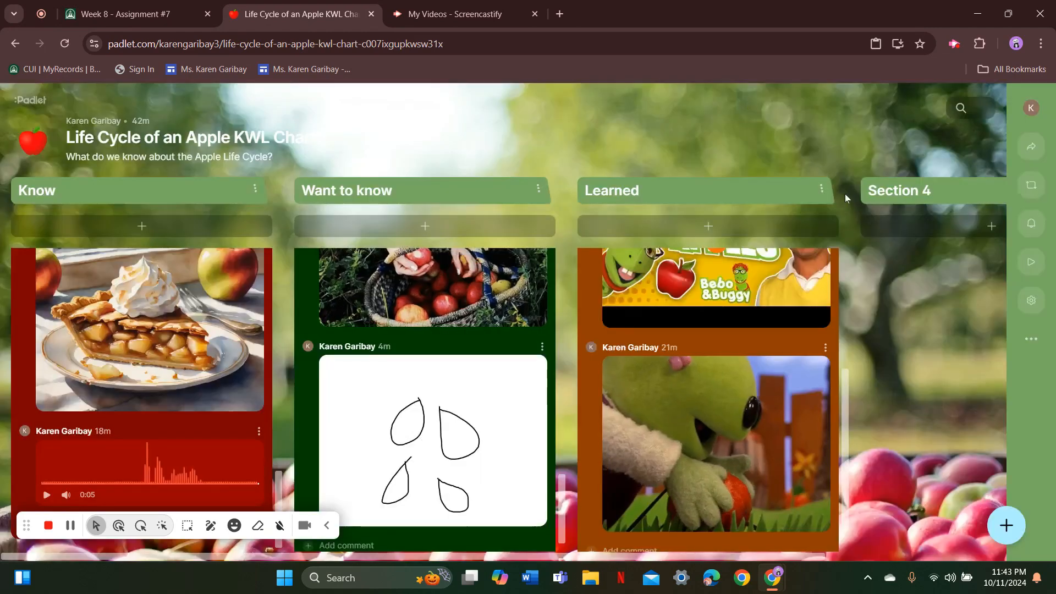
{"action": "left_click", "coordinate": [1032, 341]}
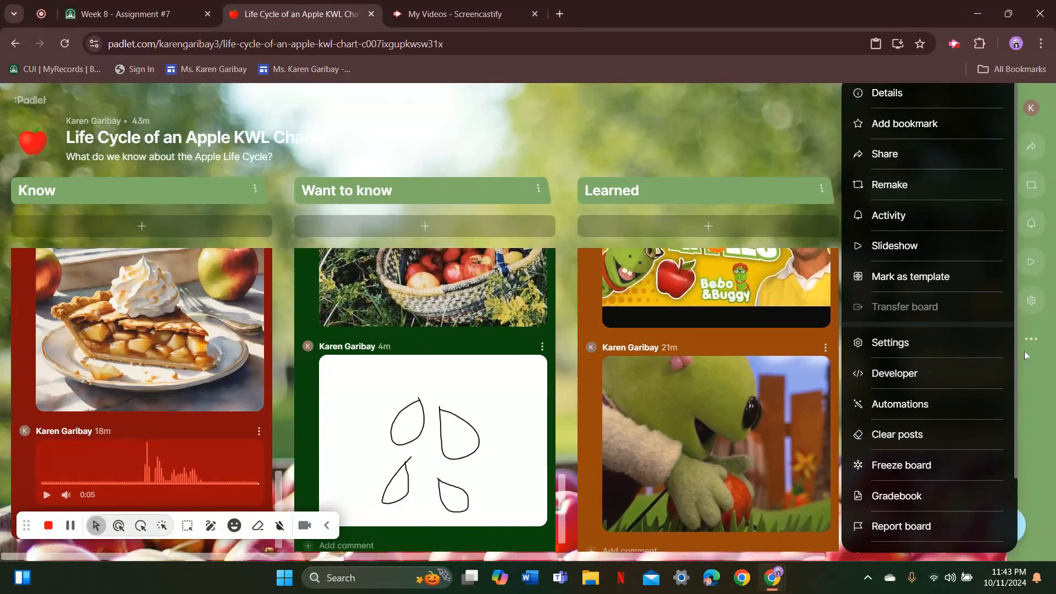
{"action": "left_click_drag", "start_coordinate": [1014, 353], "coordinate": [1021, 445]}
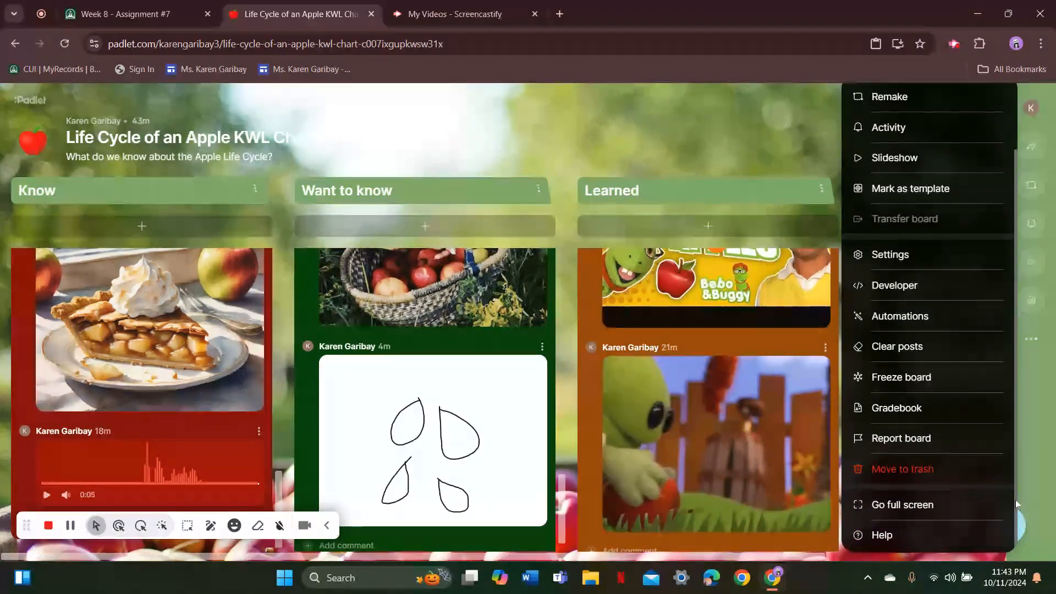
{"action": "left_click_drag", "start_coordinate": [1014, 498], "coordinate": [1000, 354]}
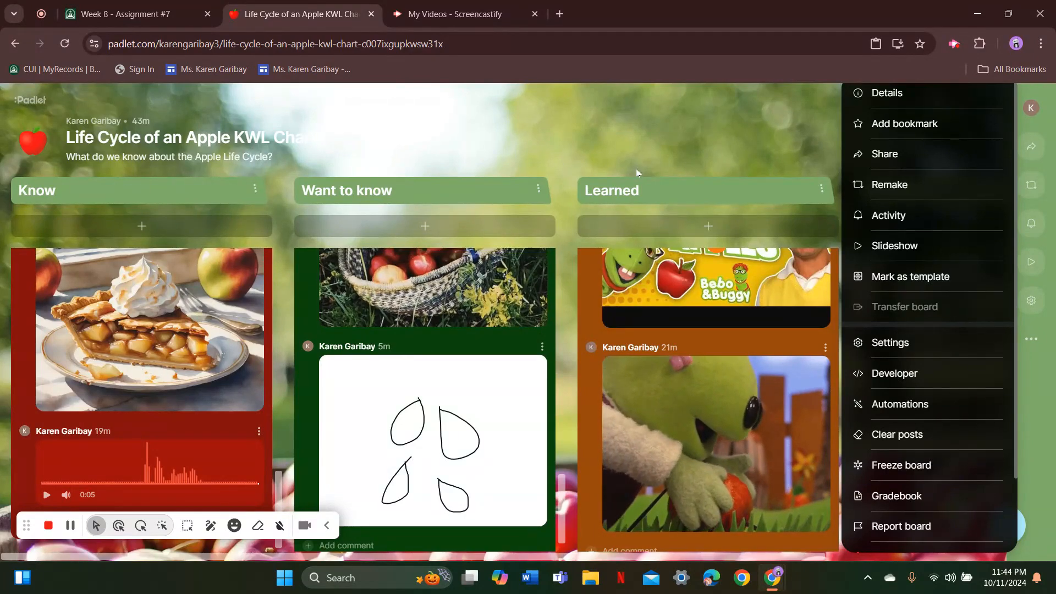
Open the board's sharing options and set the link privacy to Public
{"action": "left_click", "coordinate": [911, 158]}
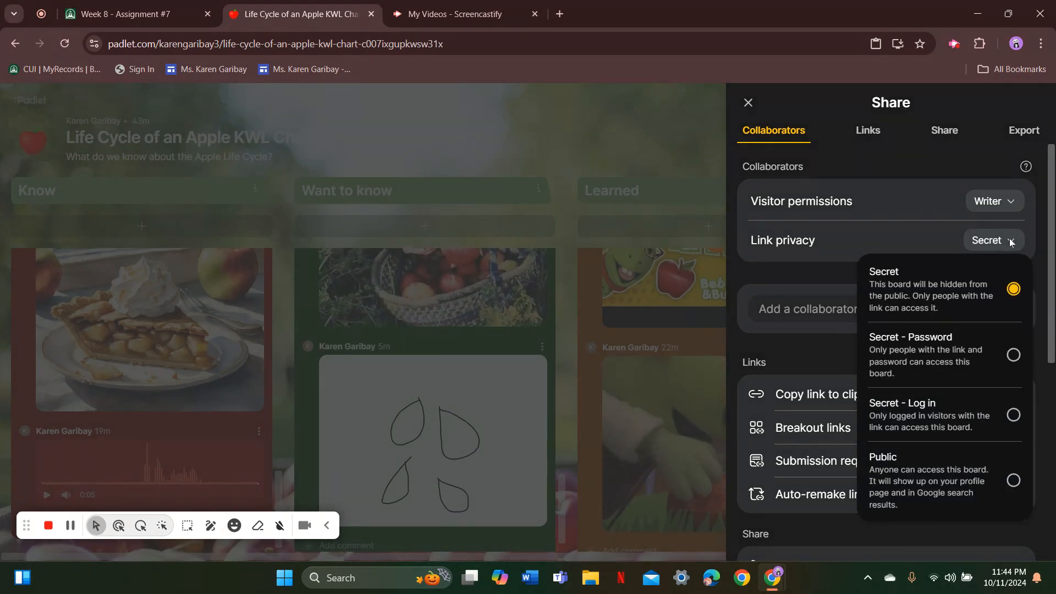
{"action": "left_click", "coordinate": [1012, 480]}
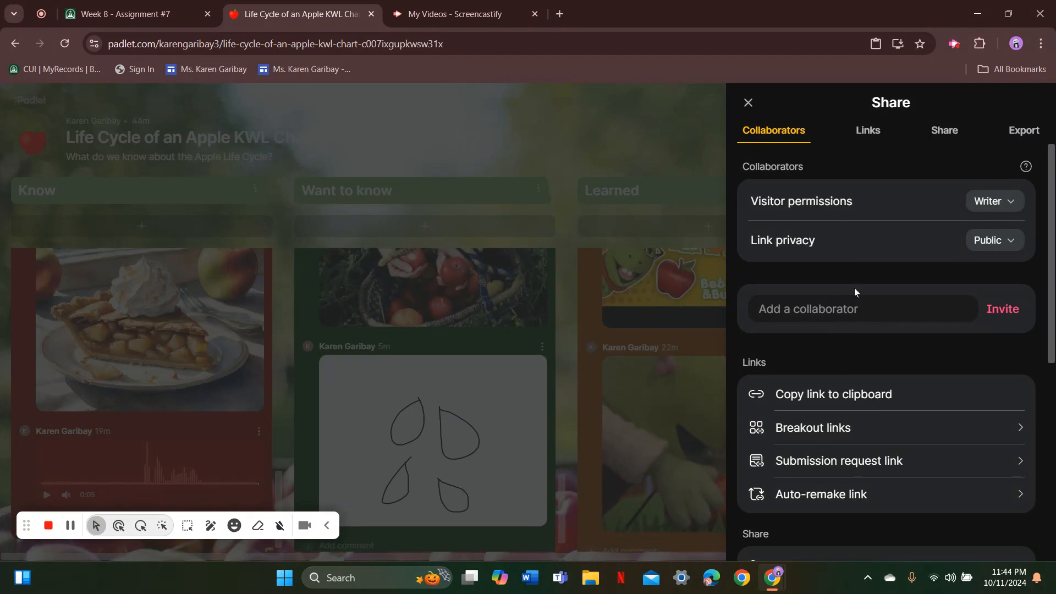
Review the board's collaborator invitation, link, sharing and export options without changing them
{"action": "left_click", "coordinate": [865, 314]}
{"action": "left_click", "coordinate": [1052, 247]}
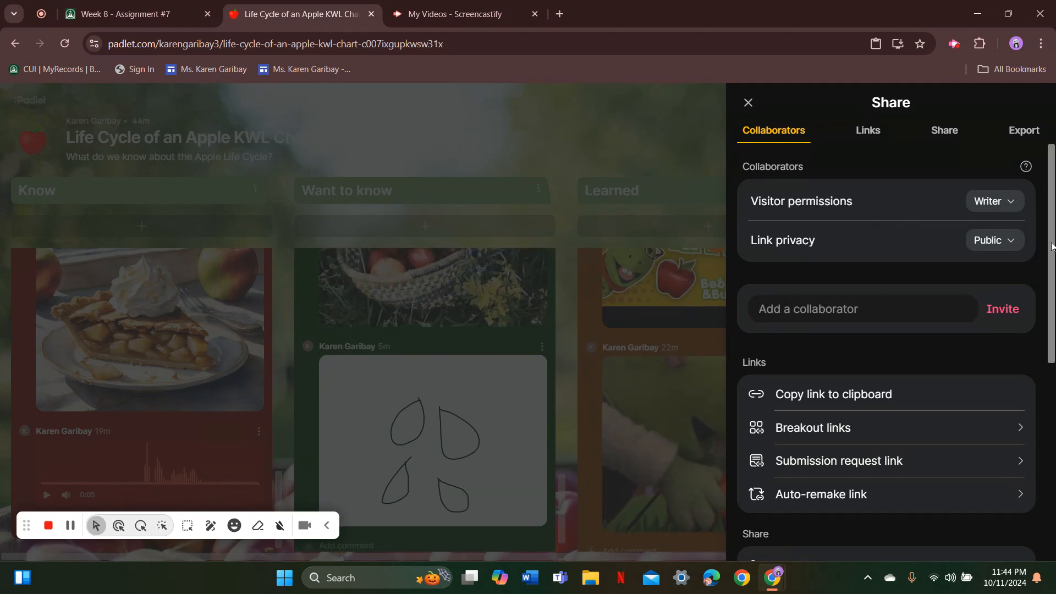
{"action": "left_click_drag", "start_coordinate": [1051, 247], "coordinate": [1050, 282]}
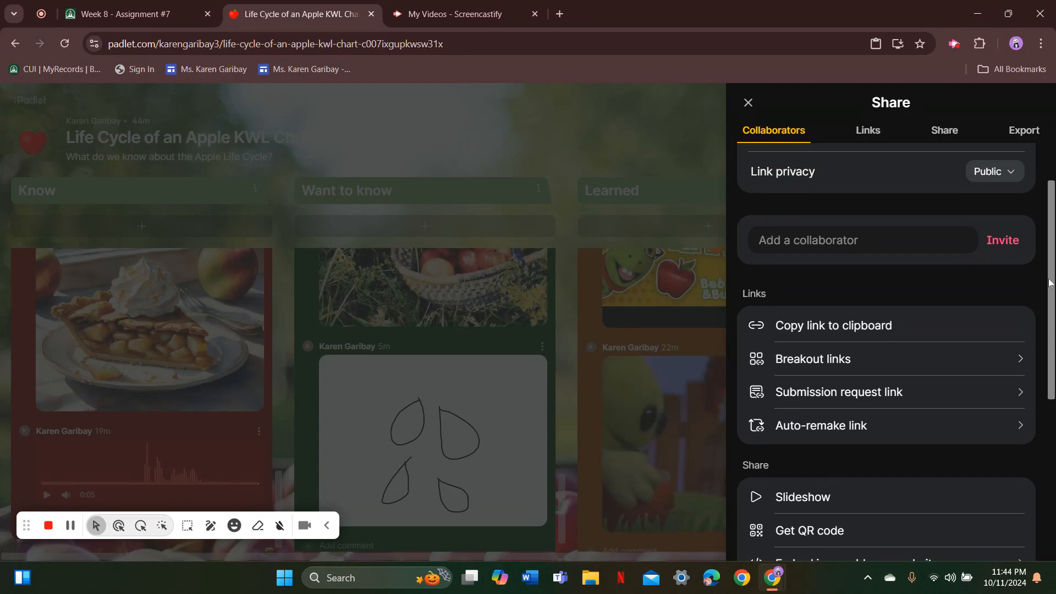
{"action": "left_click_drag", "start_coordinate": [1050, 283], "coordinate": [1053, 441]}
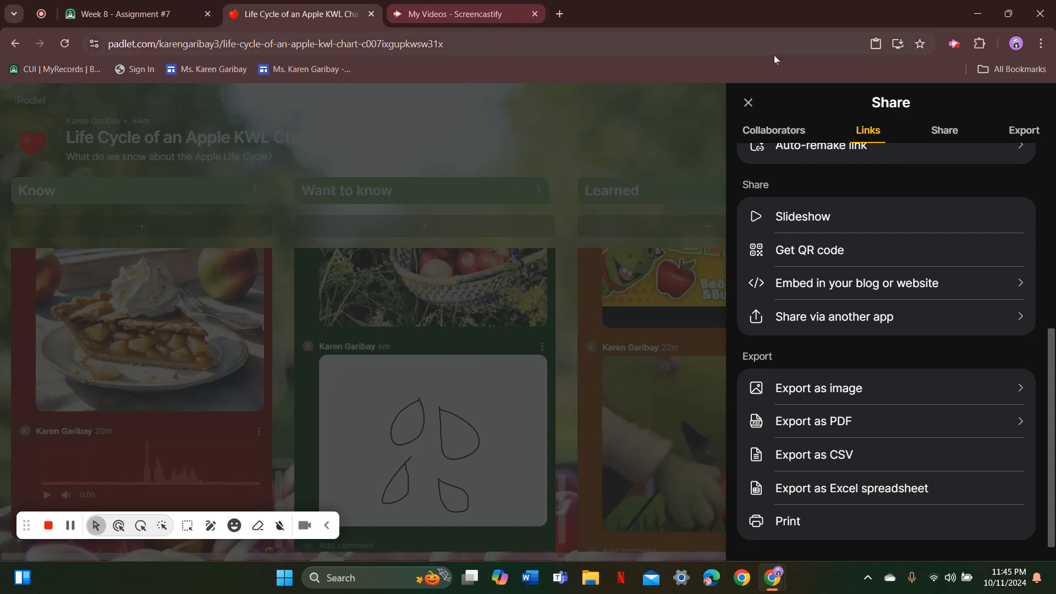
Switch to the Screencastify My Videos page and open the screen recorder's controls
{"action": "left_click", "coordinate": [454, 12]}
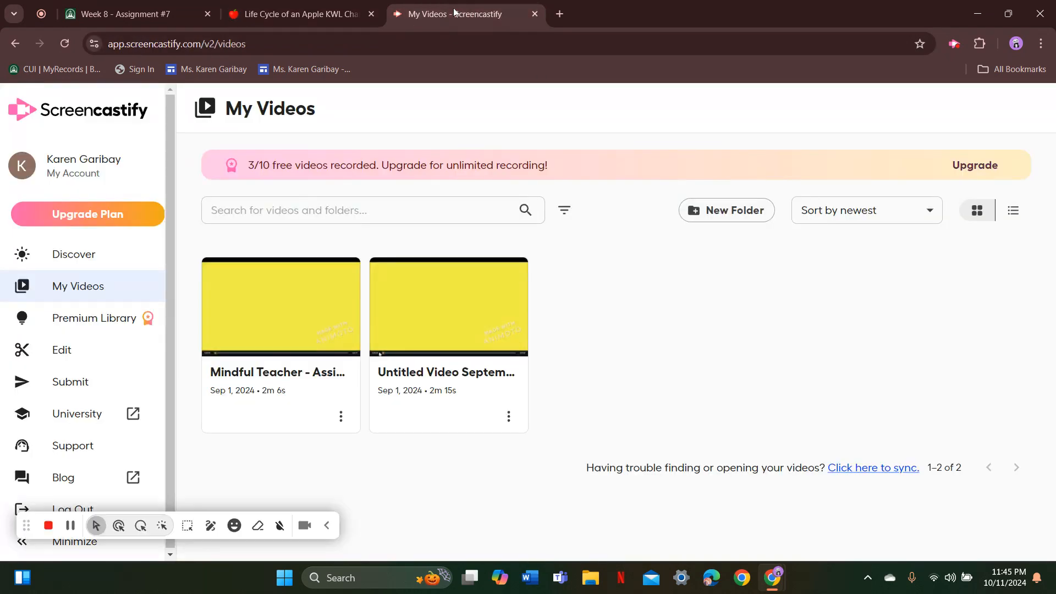
{"action": "left_click", "coordinate": [948, 48]}
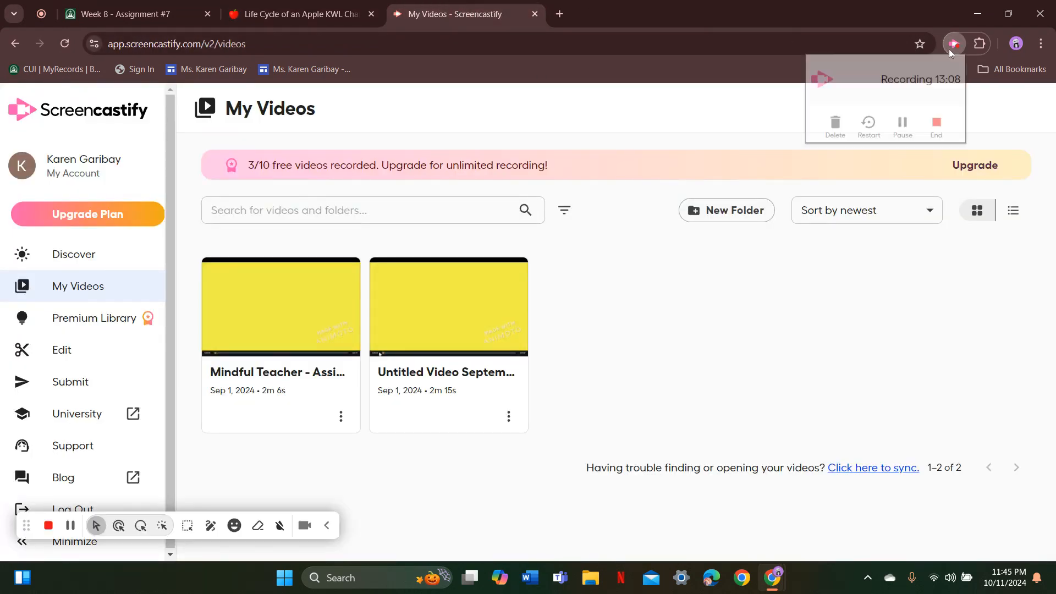